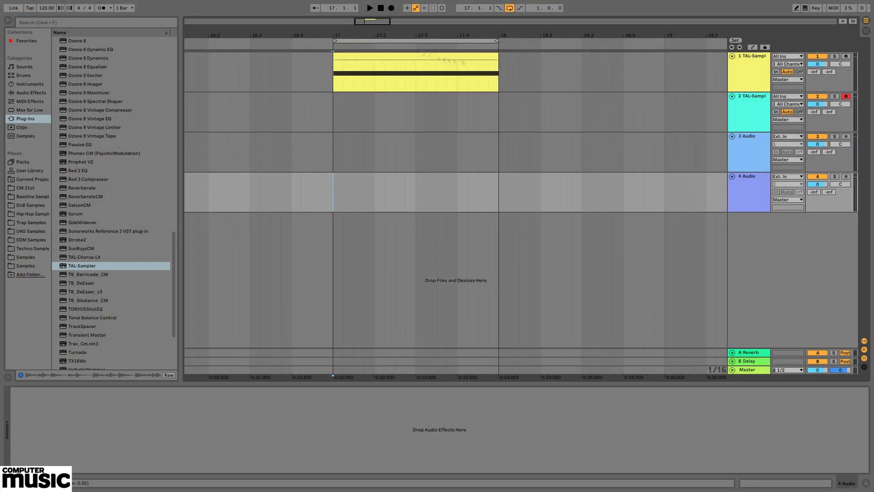
- Open the TAL-Sampler plug-in window for the first track
double_click(407, 55)
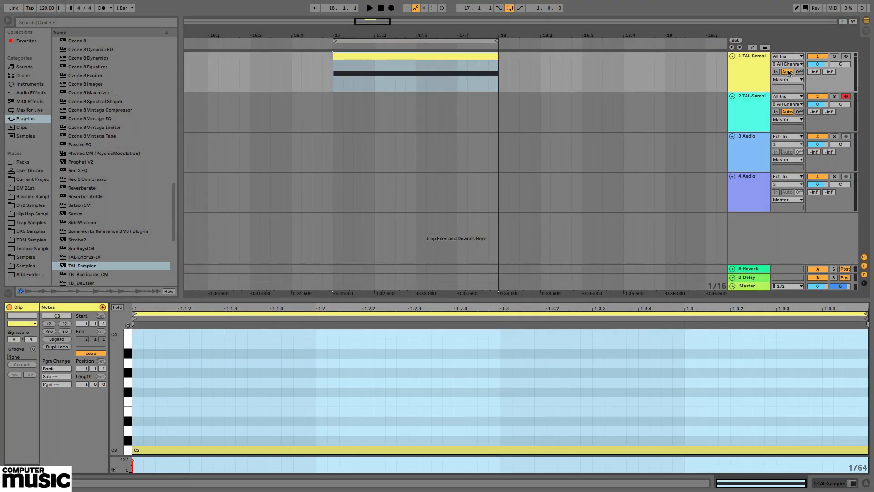
left_click(734, 76)
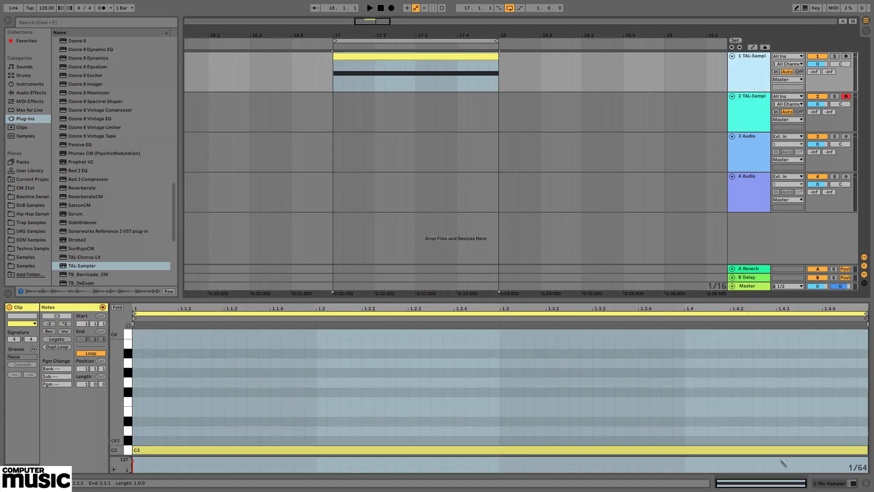
left_click(830, 485)
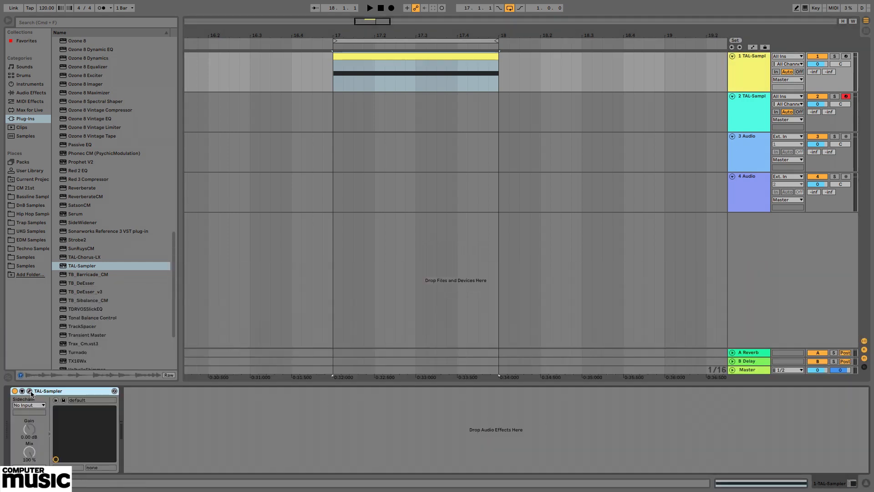
left_click(29, 391)
- Show the contents of the Samples folder in the browser and set the project tempo to 140 BPM
left_click(25, 266)
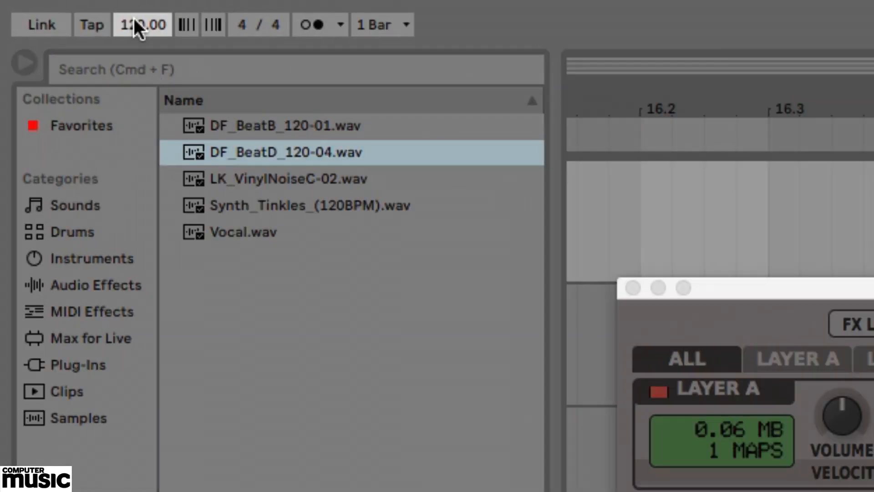
type("140")
key("Return")
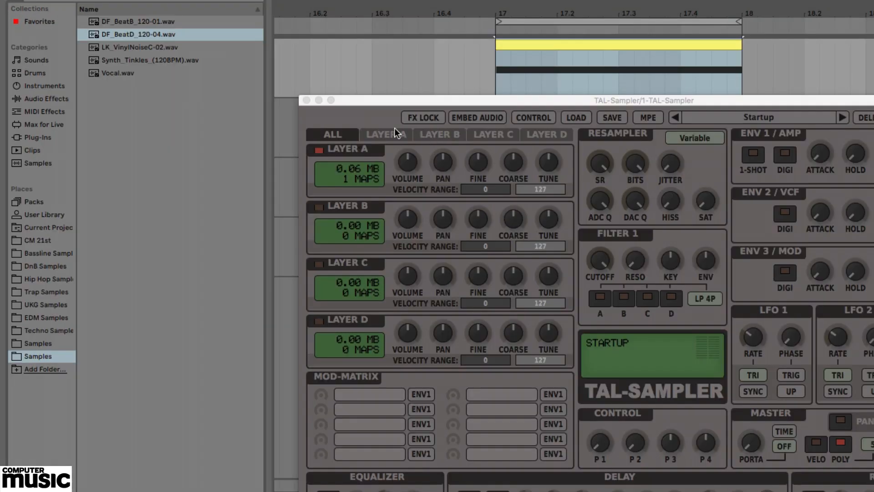
- Load DF_BeatD_120-04.wav into Layer A of the sampler and audition it in the sample editor
left_click(820, 361)
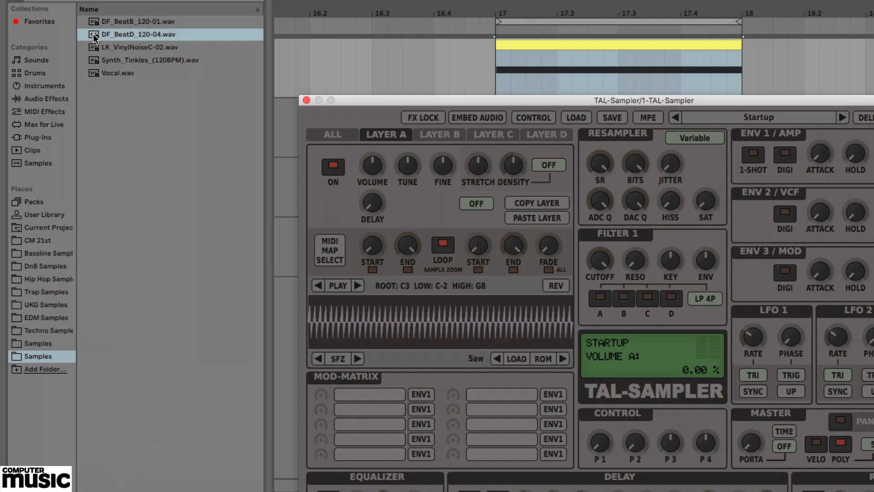
left_click_drag(92, 33, 444, 310)
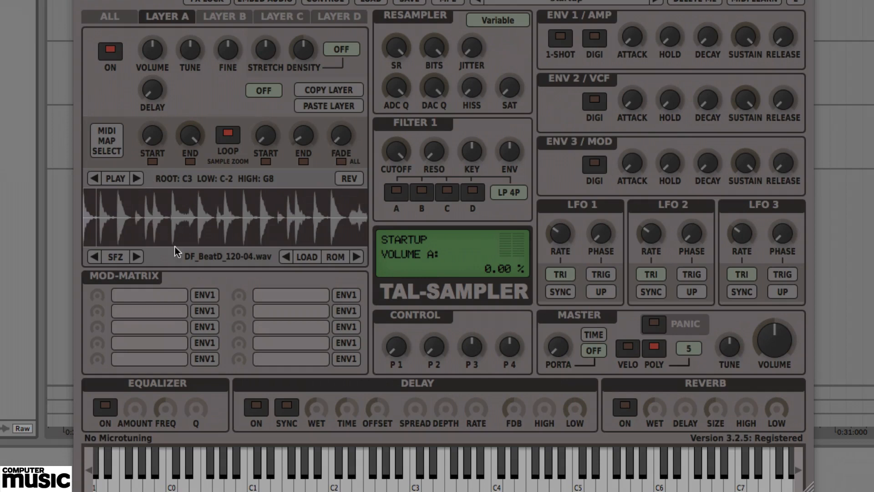
left_click(178, 217)
mouse_move(103, 264)
left_mouse_down()
mouse_move(123, 250)
mouse_move(865, 258)
left_mouse_up()
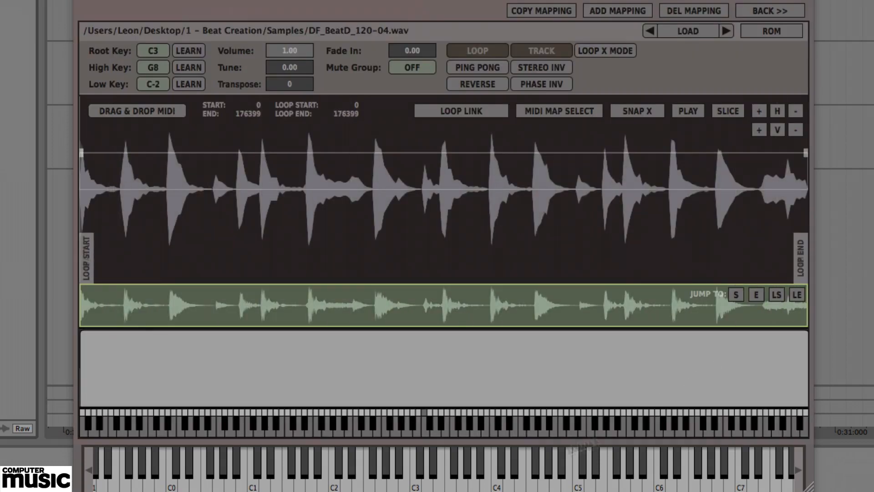
left_click(414, 483)
- Set the high and low keys of Layer A's sample to C3 and return to the main sampler view
left_click(153, 68)
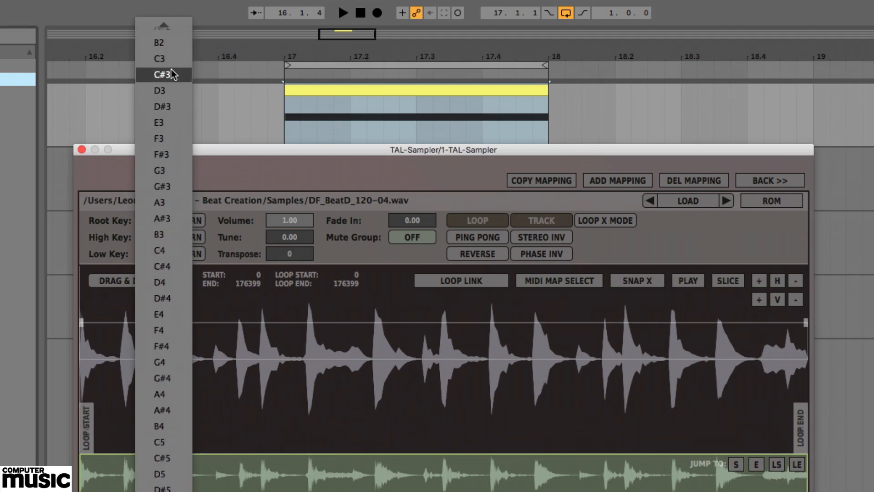
left_click(173, 58)
left_click(154, 254)
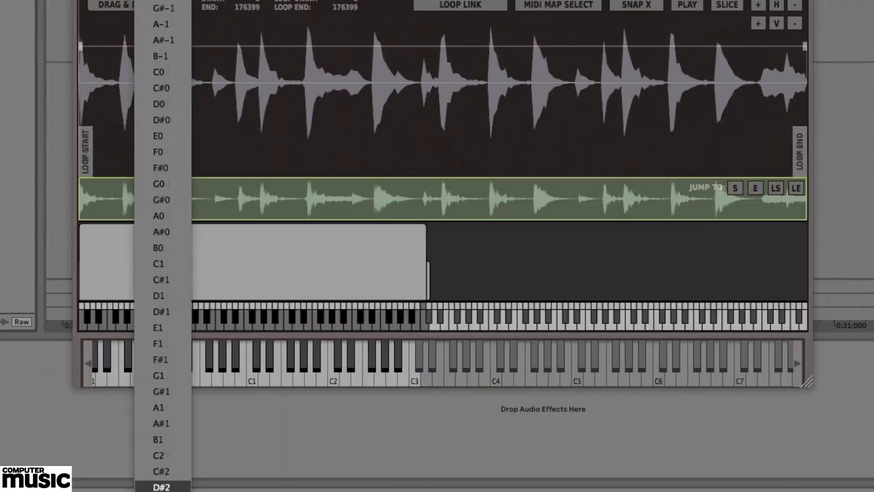
left_click(172, 472)
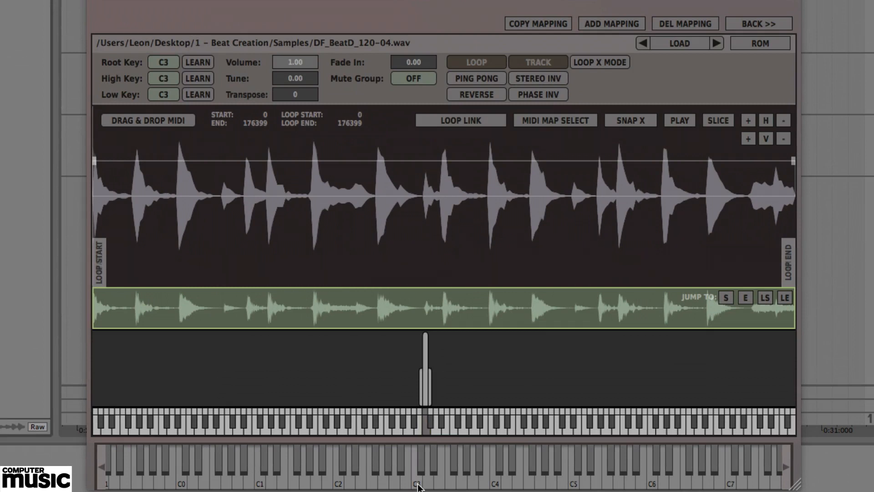
left_click(746, 25)
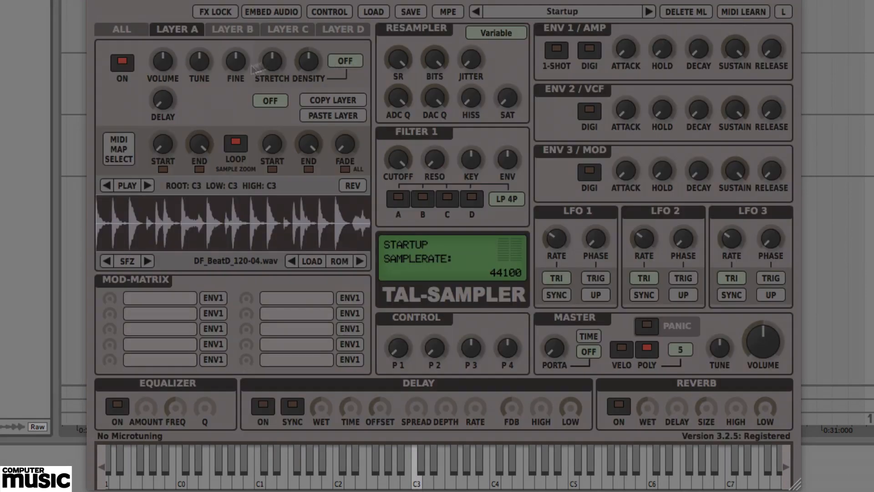
- Set Layer A's time-stretch mode to Cyclic and adjust its stretch amount with the metronome turned on
left_click(340, 60)
left_click(349, 92)
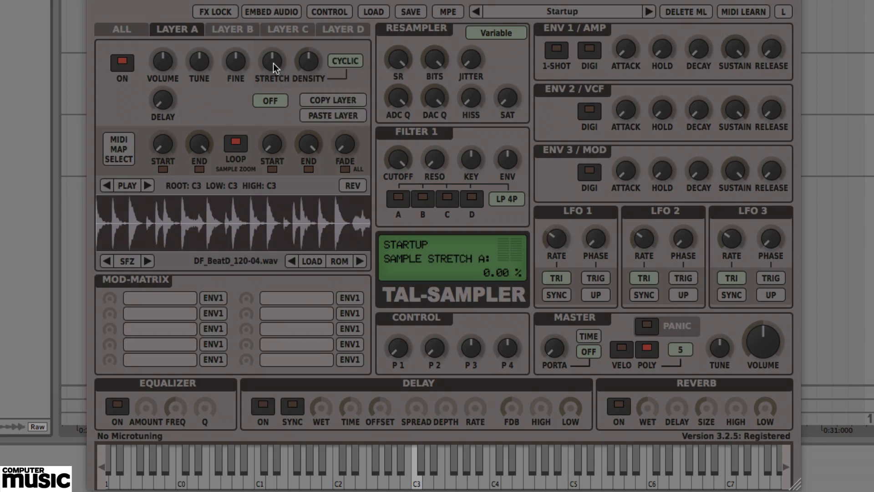
left_click_drag(277, 59, 286, 54)
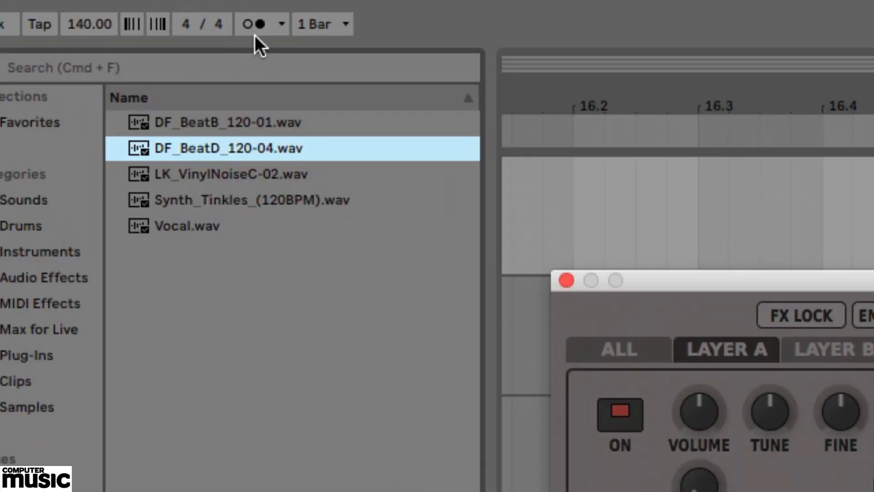
left_click(255, 32)
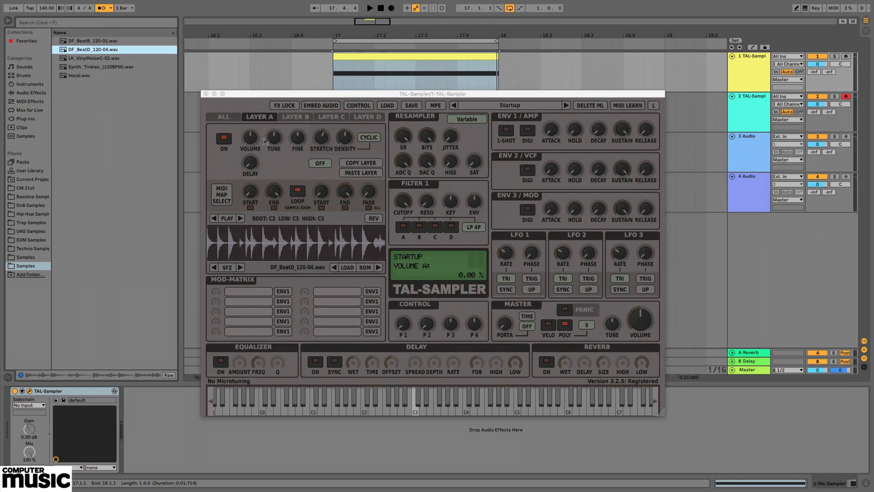
- Load DF_BeatD_120-04.wav into Layer B and open it in the sample editor
left_click(286, 118)
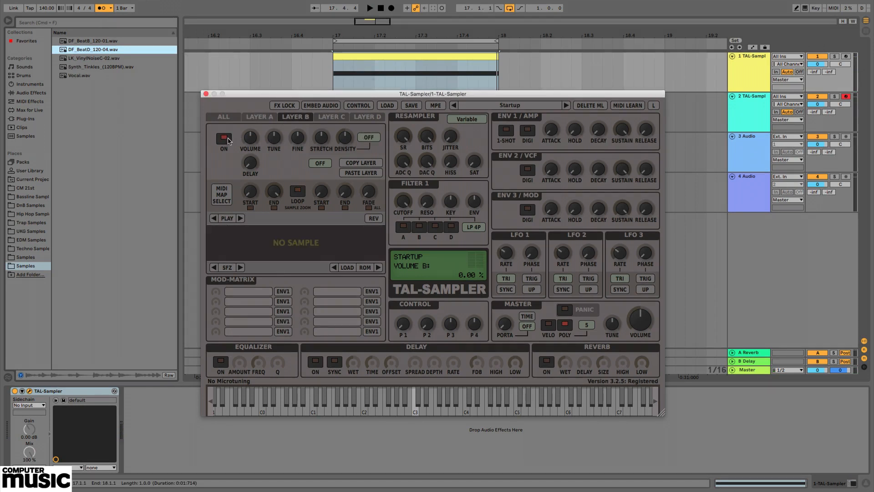
left_click_drag(64, 50, 282, 251)
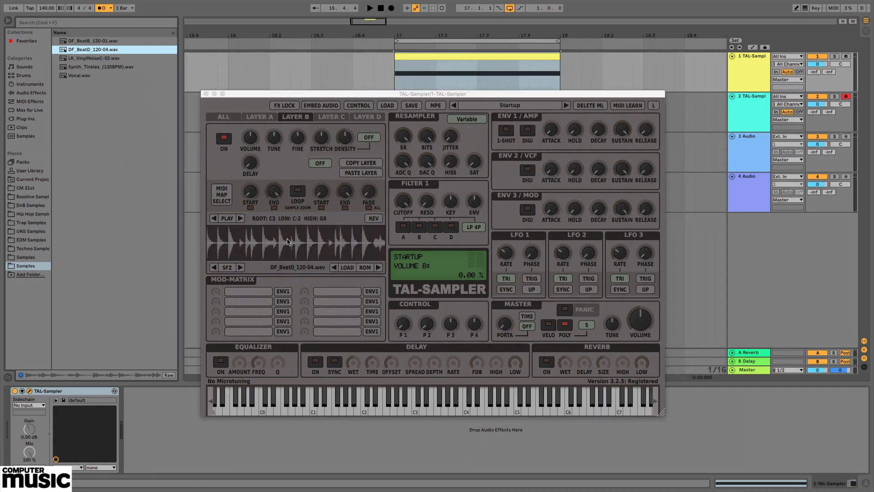
left_click(287, 242)
- Set the root, high and low keys of Layer B's sample to D3, audition the keys and return to the main view
left_click(252, 141)
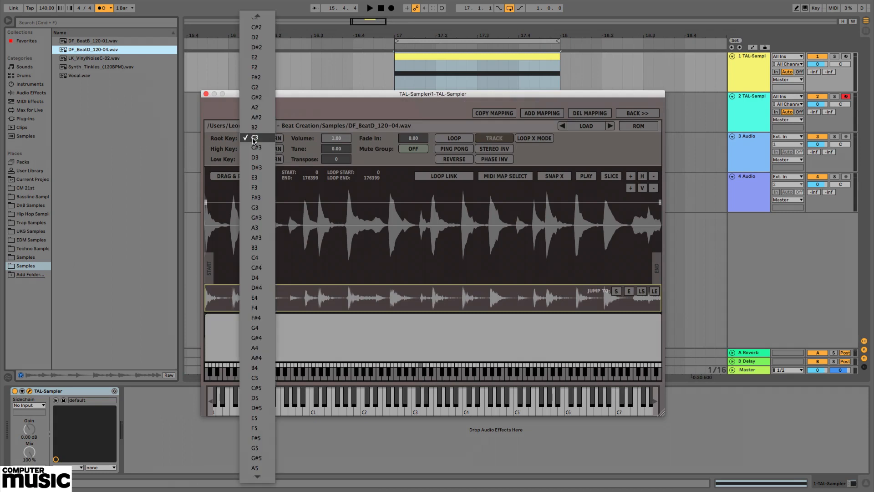
left_click(254, 152)
left_click(254, 152)
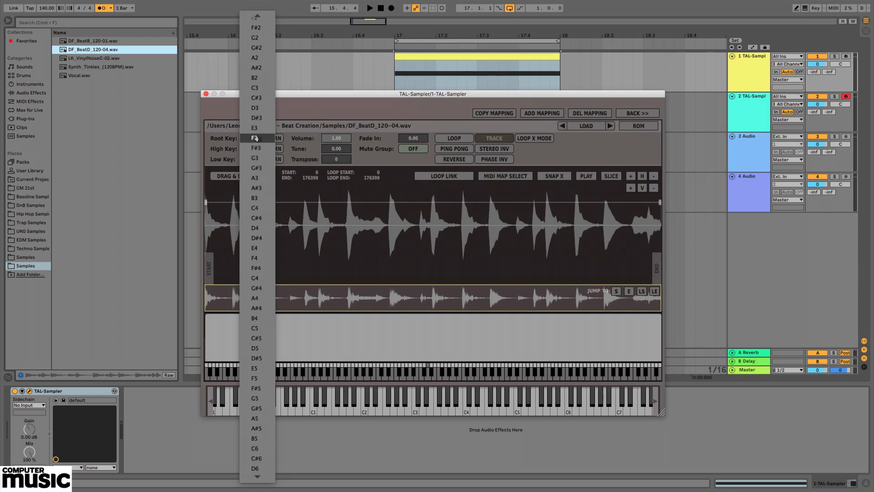
left_click(256, 108)
left_click(250, 160)
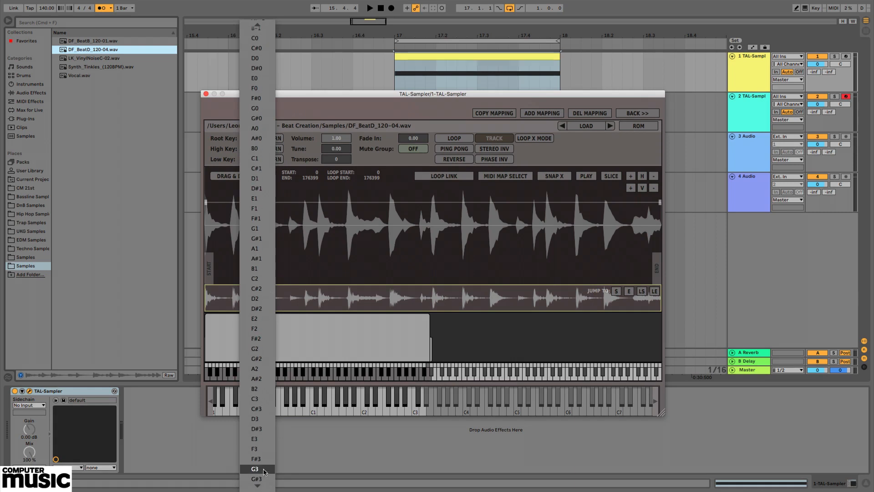
left_click(263, 420)
left_click(423, 412)
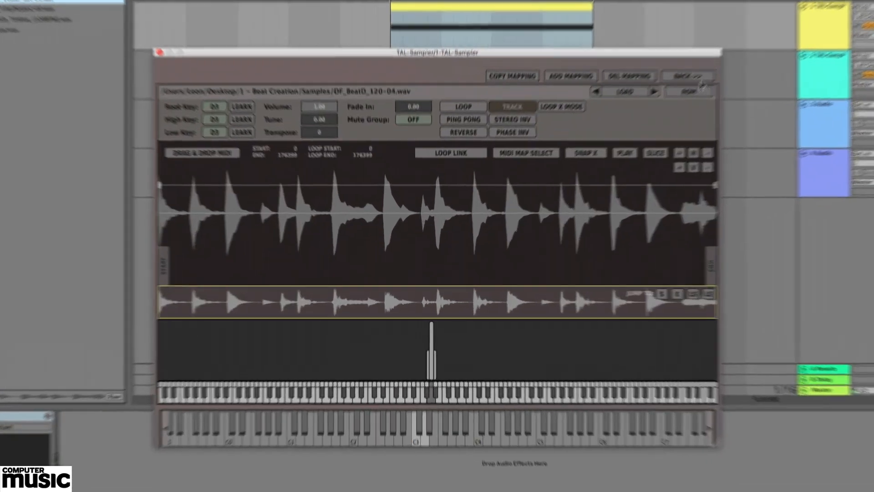
left_click(637, 113)
- Set Layer B's time-stretch mode to Cyclic and its sample stretch to about 16.15%
left_click(344, 61)
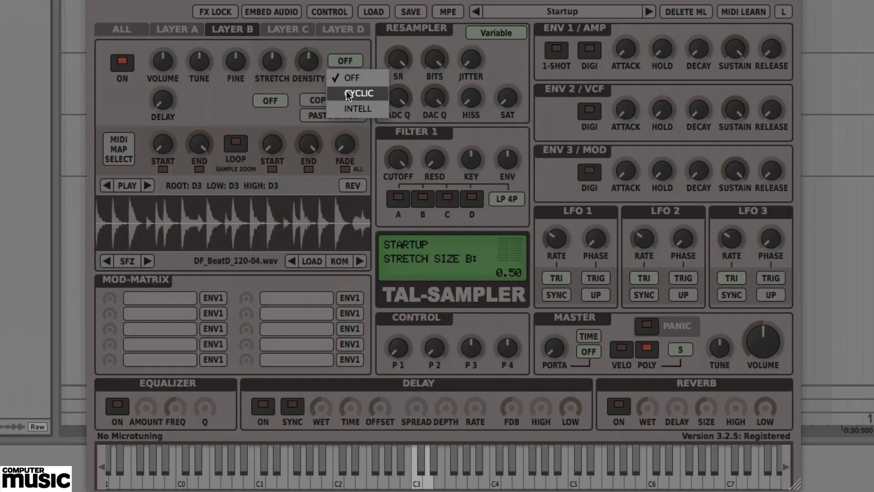
left_click(347, 91)
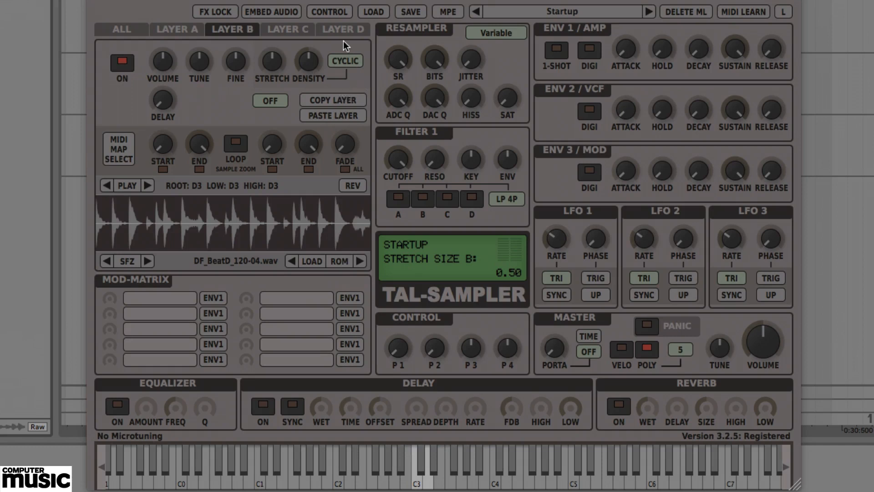
left_click_drag(274, 58, 281, 47)
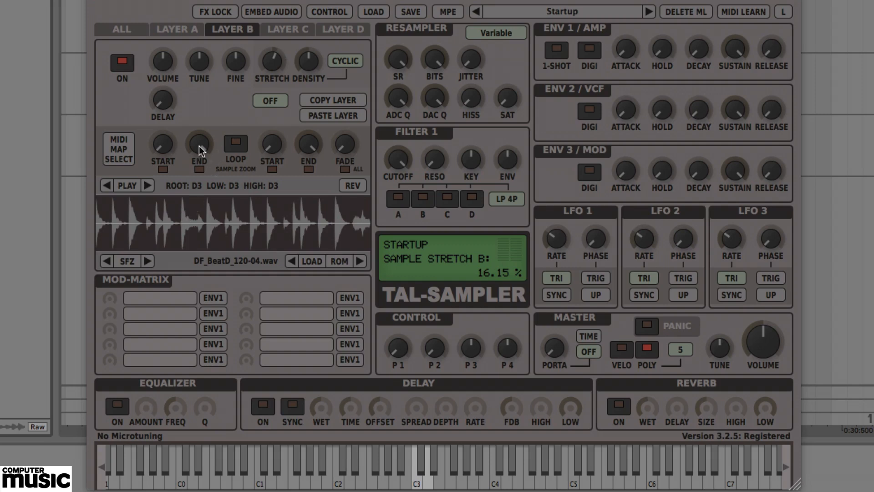
- Move the start point of Layer B's sample to the third hit, at about 20907, and audition the mapped keys
left_click(191, 228)
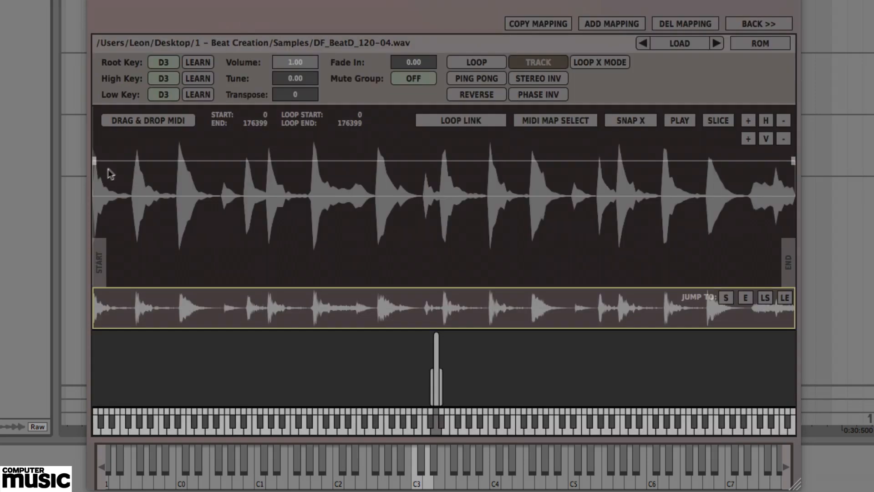
left_click(434, 459)
left_click_drag(100, 259, 177, 258)
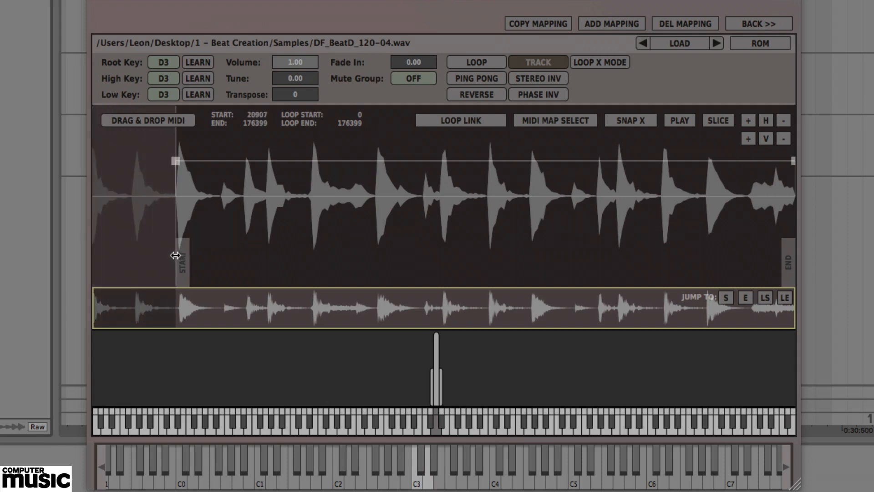
left_click(417, 479)
left_click(472, 459)
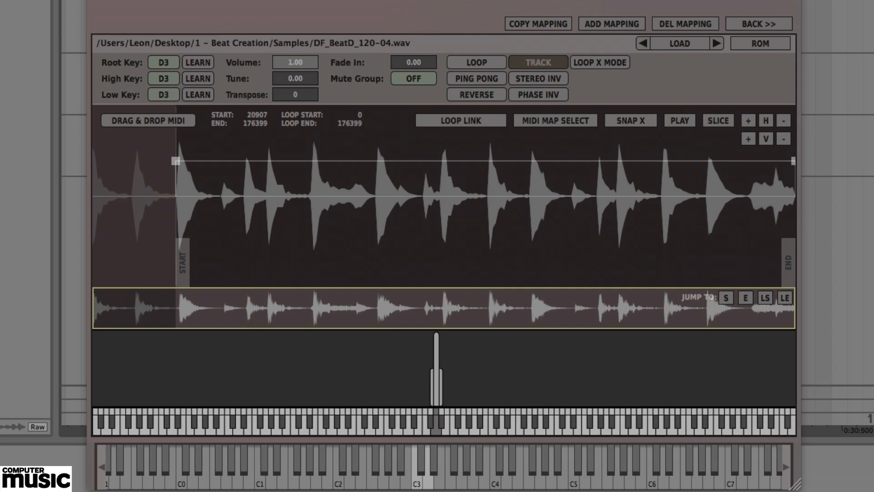
left_click(759, 24)
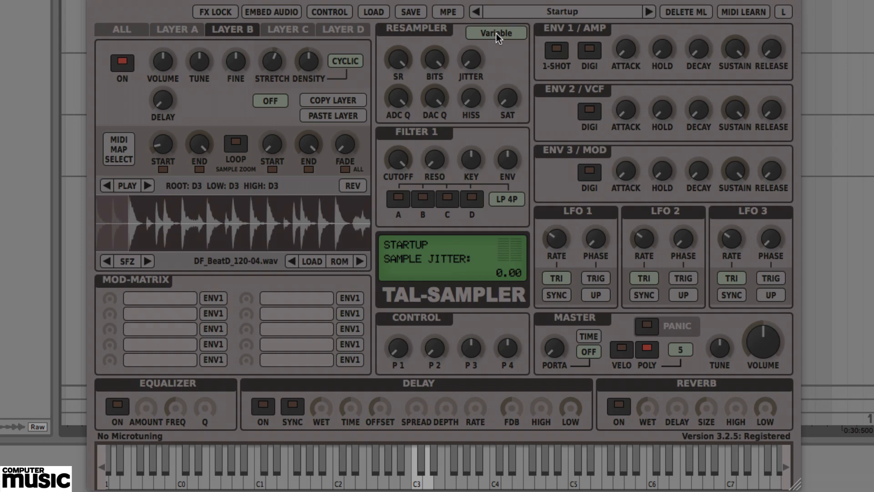
- Set the resampler mode to S 1000, lower its bit depth and sample rate, and audition the D3 slice
left_click(497, 35)
left_click(502, 128)
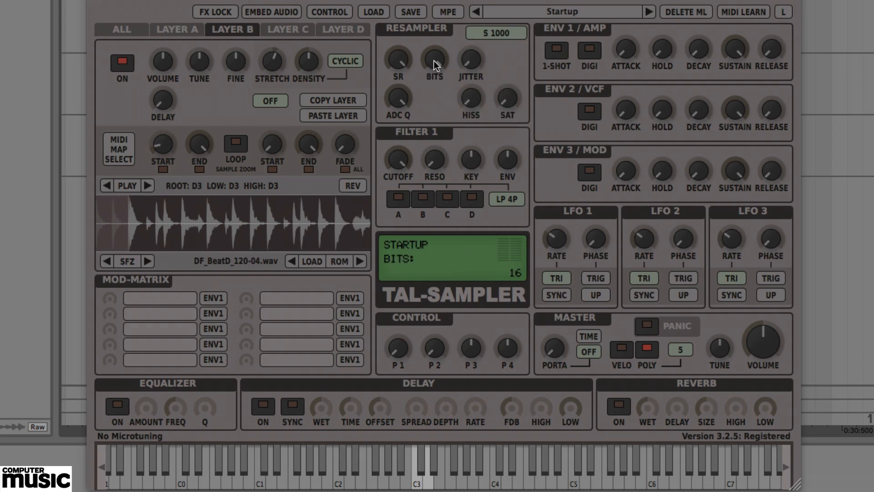
left_click_drag(435, 65, 432, 96)
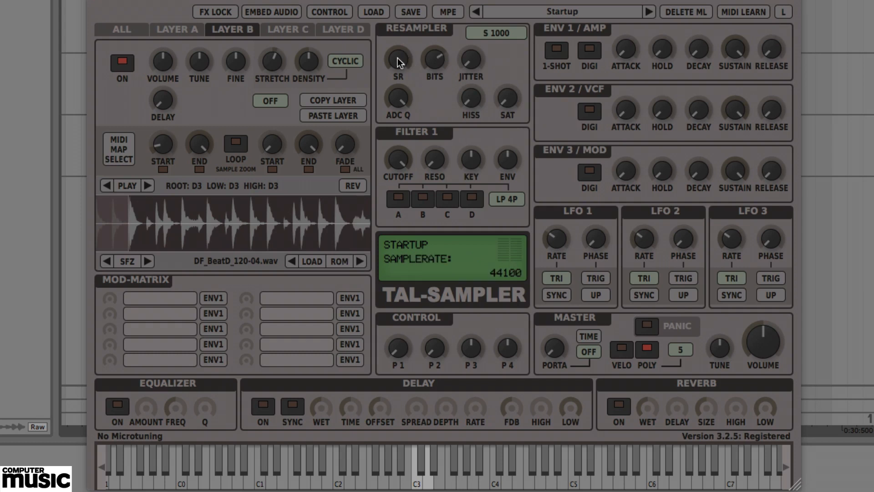
left_click_drag(398, 61, 408, 143)
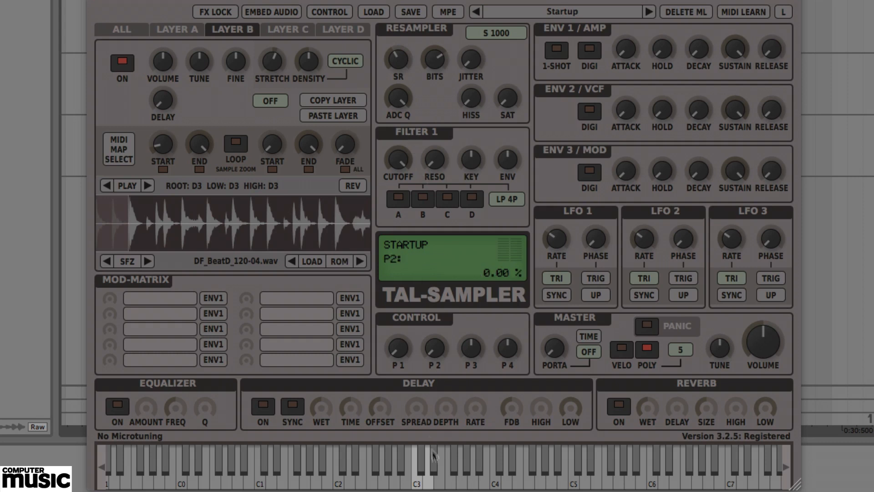
left_click(429, 481)
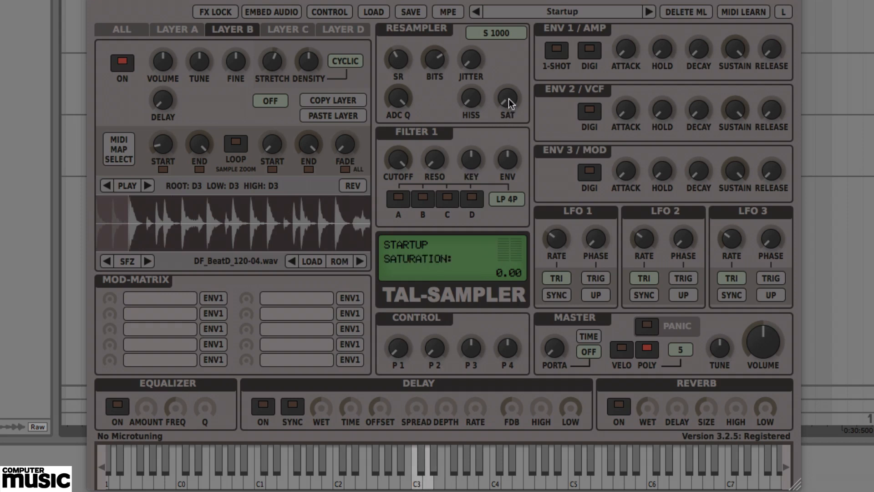
- Set the resampler's saturation to about 0.42 and audition the beat on C3 and D3
left_click_drag(509, 98, 512, 35)
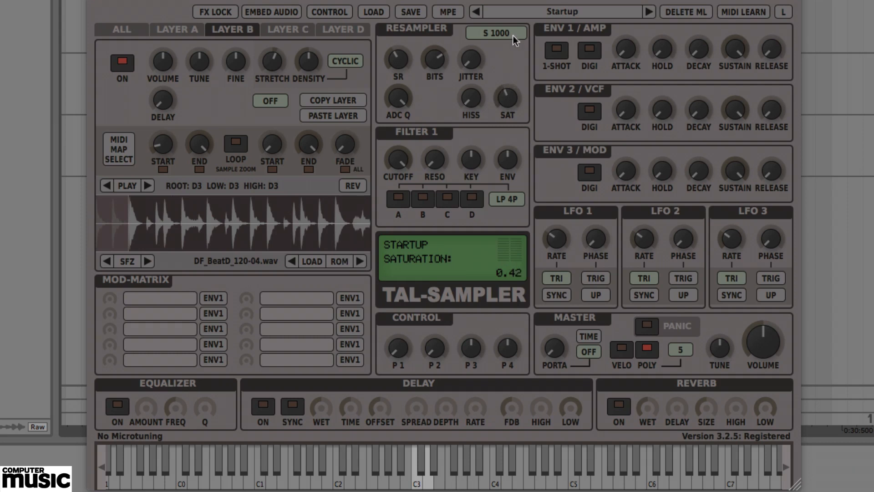
left_click(416, 488)
left_click(416, 488)
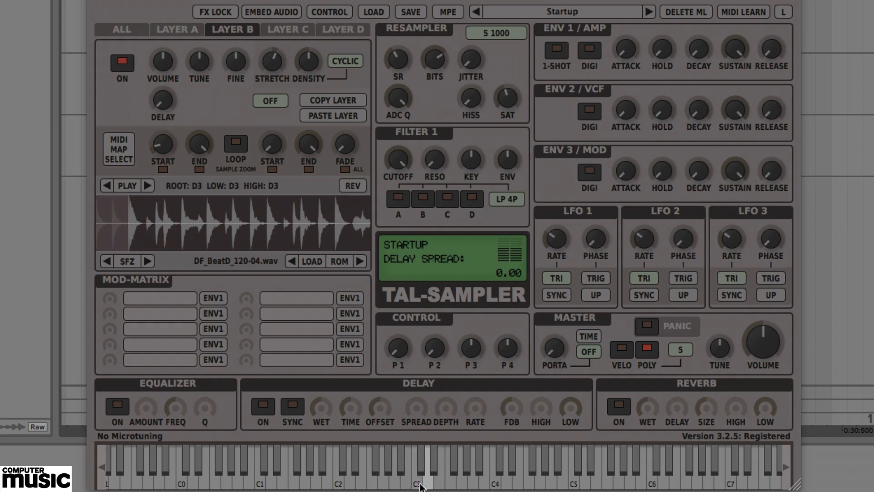
left_click(427, 483)
left_click(427, 484)
left_click(427, 483)
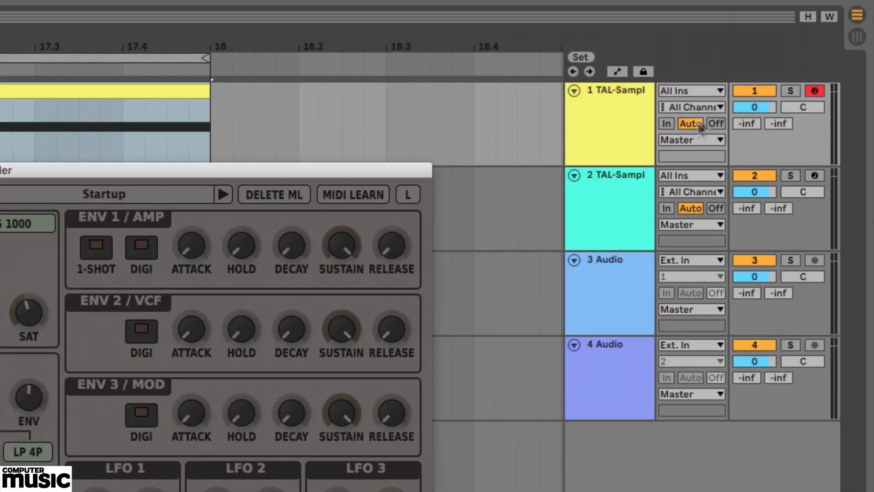
- Set the first TAL-Sampler track's volume to -6.0 and switch from its plug-in window to the second track's TAL-Sampler
left_click(749, 105)
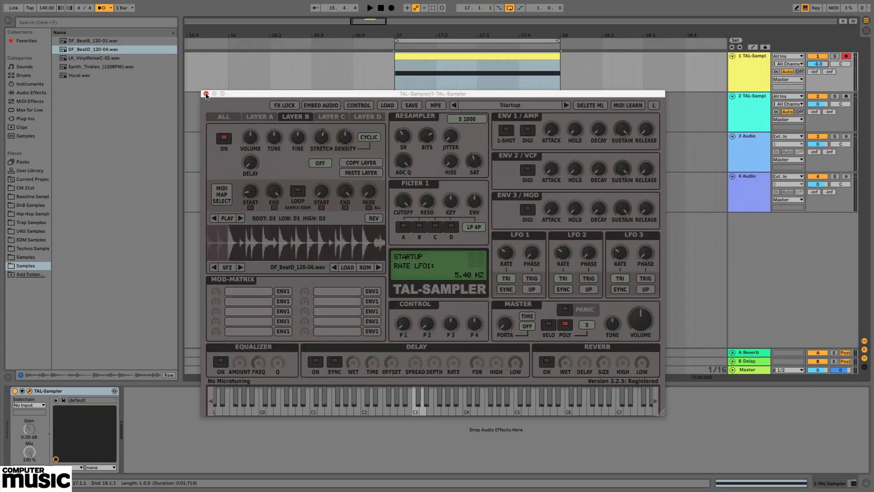
left_click(206, 94)
left_click(751, 111)
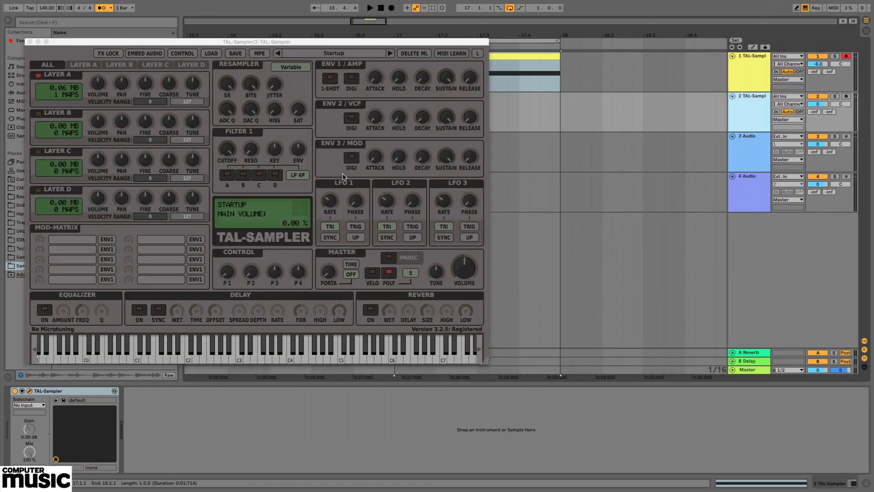
left_click_drag(274, 44, 469, 104)
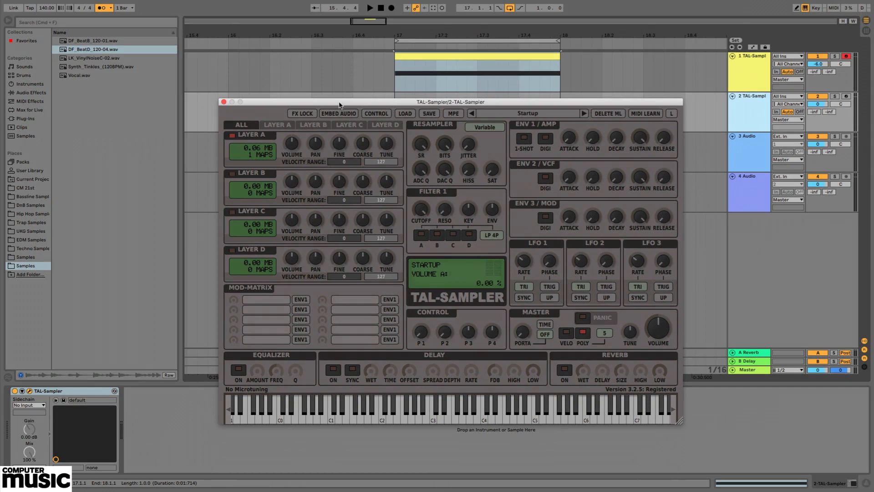
left_click_drag(339, 105, 344, 142)
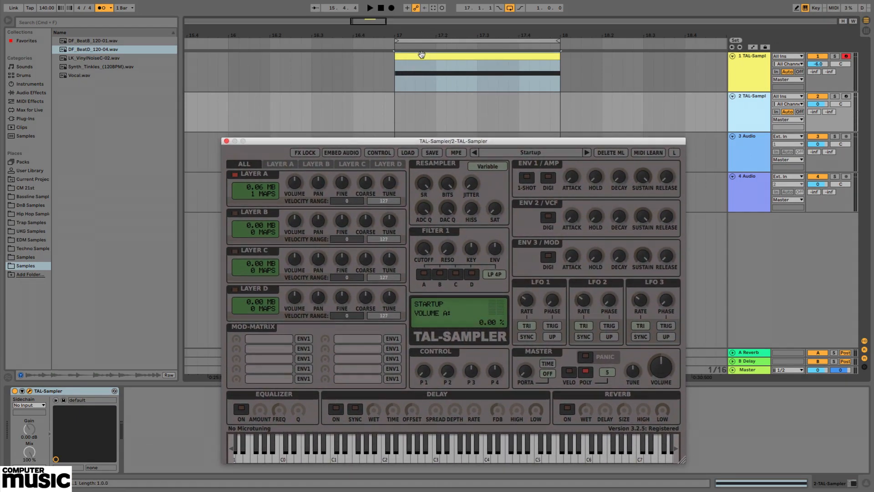
- Copy the bar 17 clip from the first track to the second TAL-Sampler track and arm that track
left_click_drag(421, 57, 423, 110)
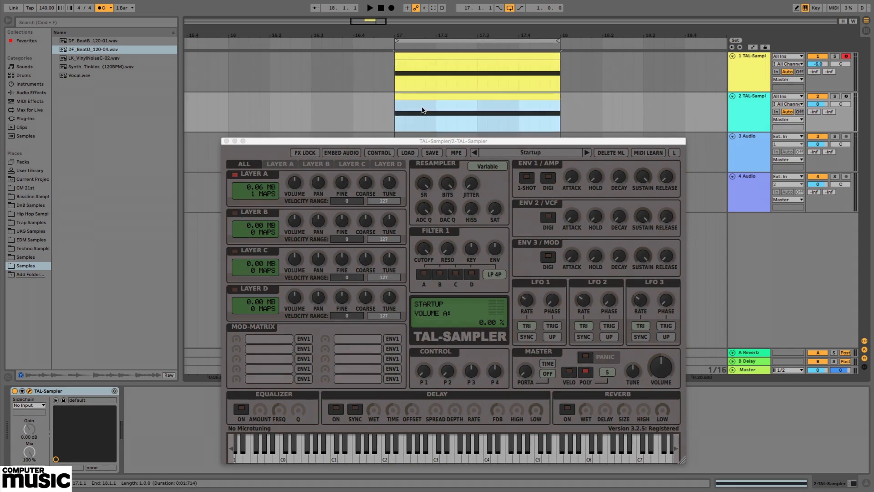
left_click_drag(396, 140, 396, 113)
left_click(846, 96)
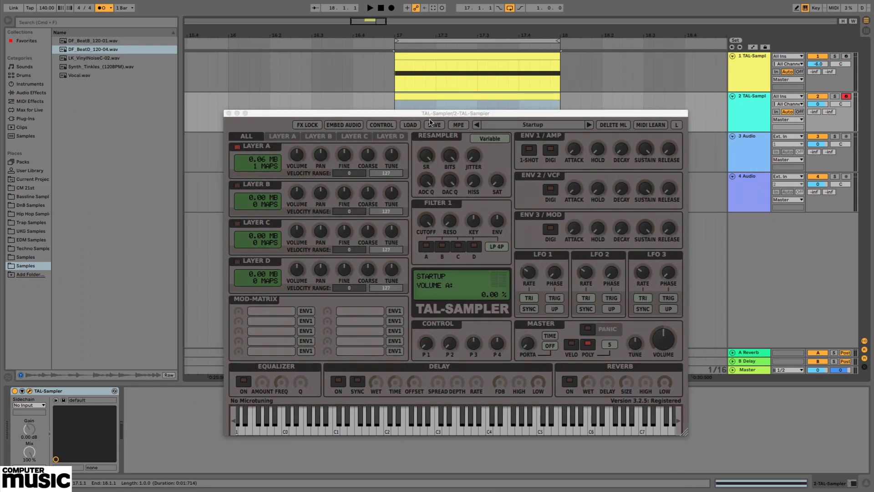
left_click(443, 112)
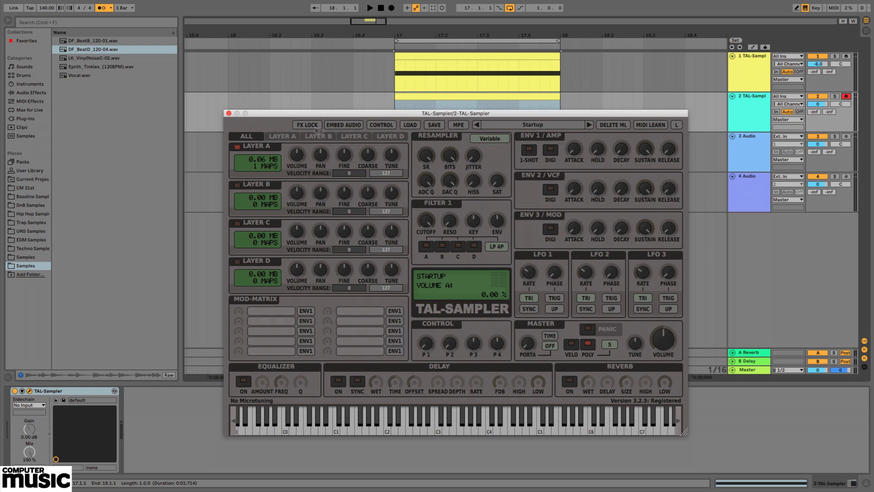
- Load DF_BeatB_120-01.wav into Layer A, open it in the sample editor and audition it on C3
left_click(283, 137)
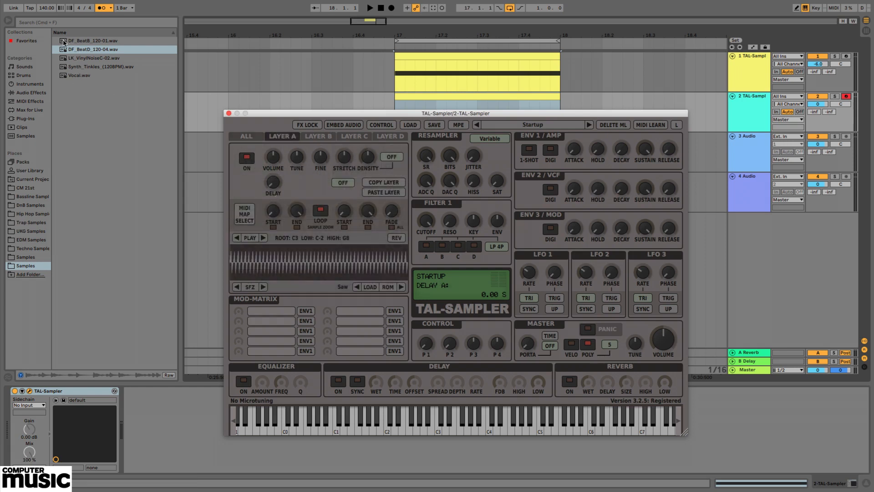
left_click_drag(64, 42, 300, 269)
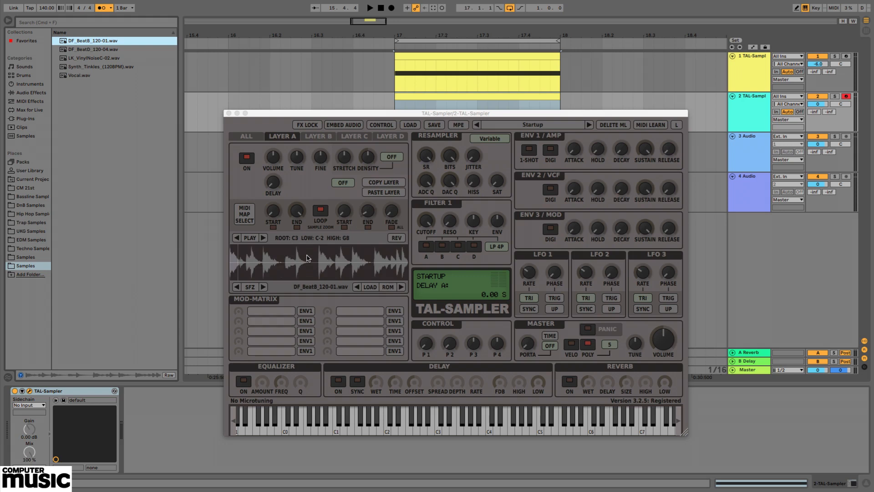
left_click(293, 262)
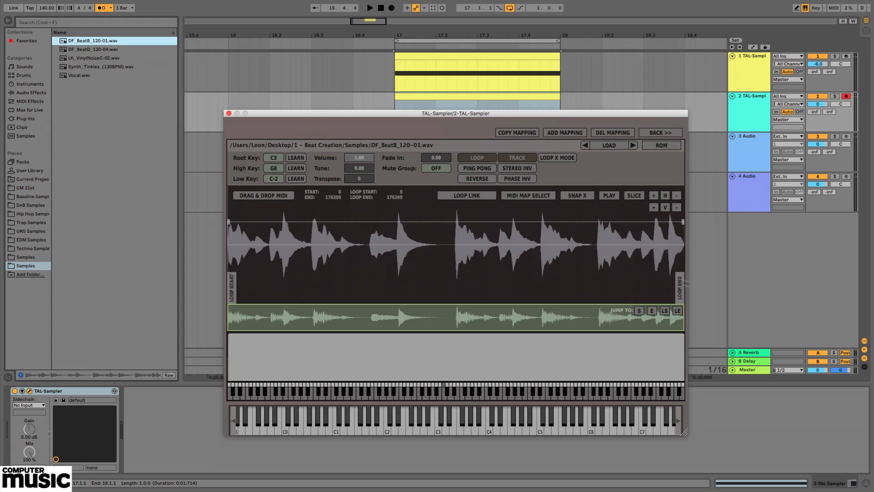
left_click(437, 430)
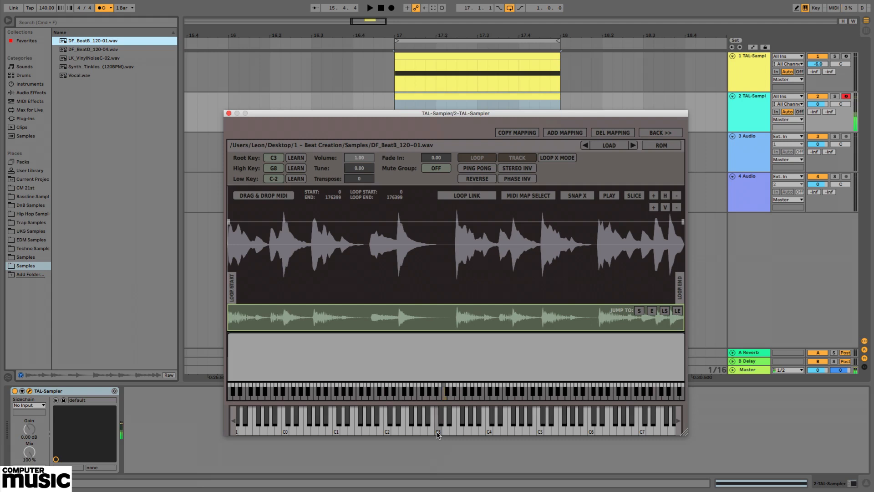
- Set the high and low keys of Layer A's sample to C3 and audition that key
left_click(278, 170)
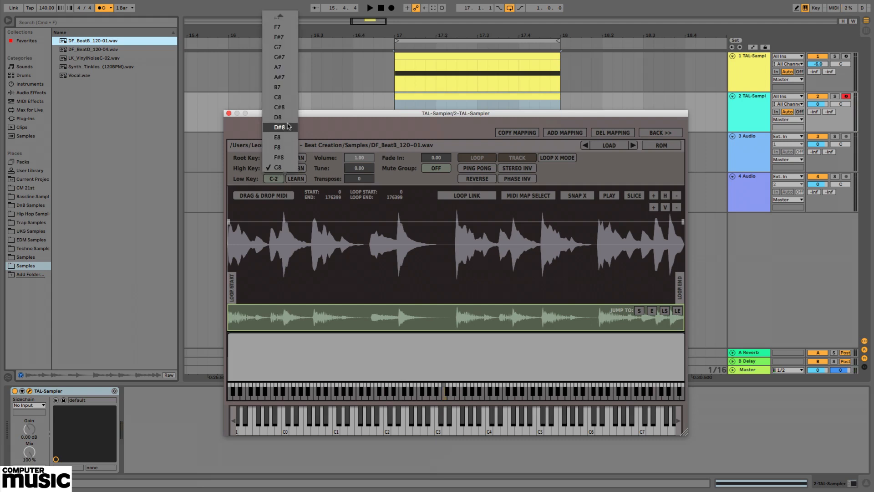
mouse_move(287, 21)
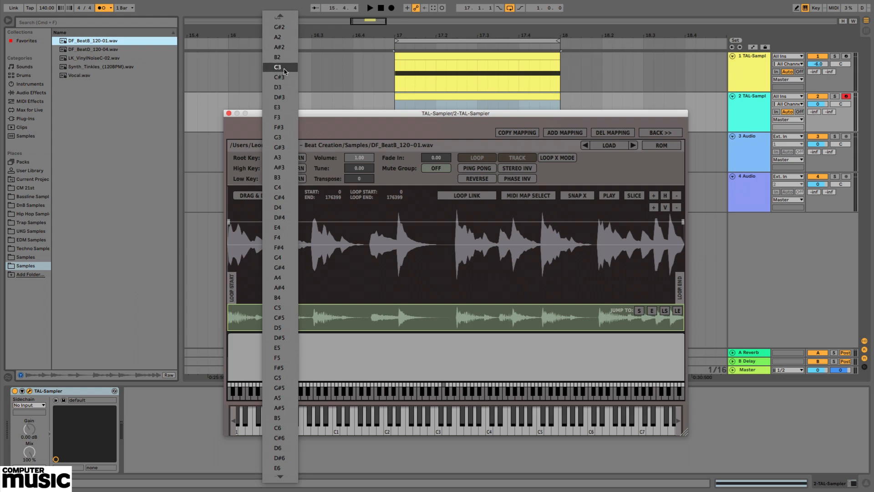
left_click(277, 67)
left_click(276, 182)
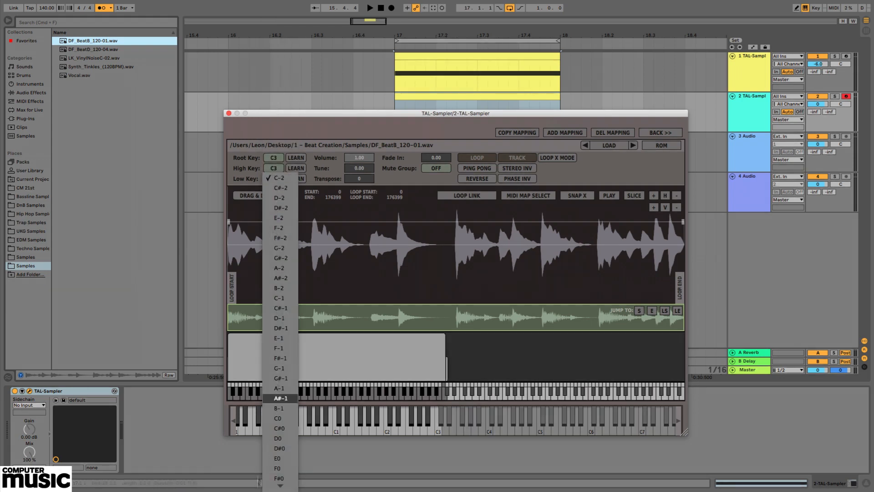
mouse_move(283, 481)
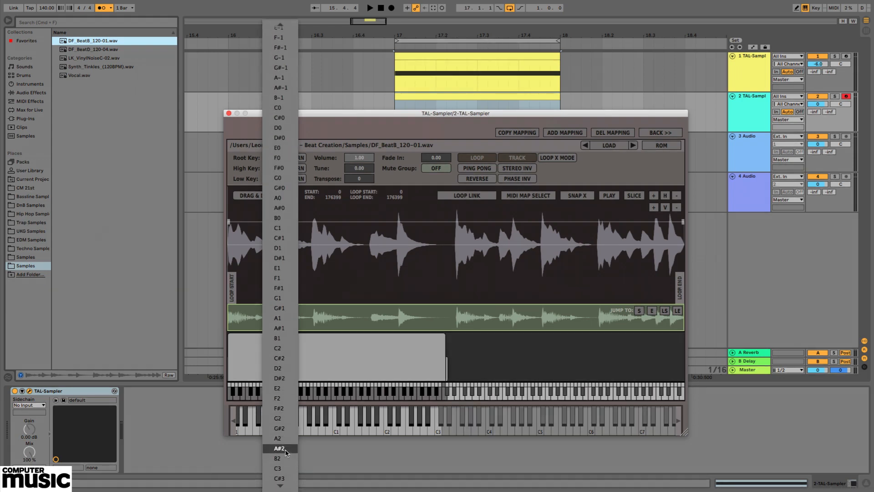
left_click(287, 469)
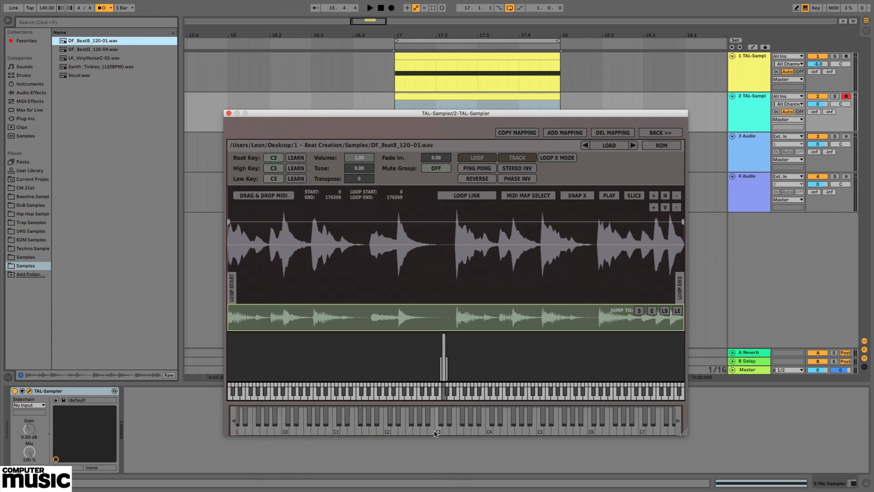
left_click(437, 430)
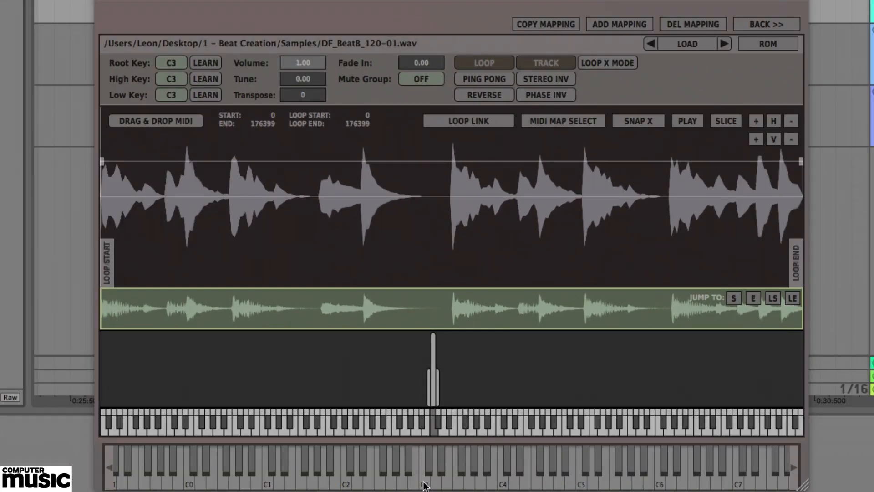
- Set Layer A's time-stretch mode to Cyclic, increase its sample stretch while auditioning C3, and take track 2 out of solo
left_click(769, 25)
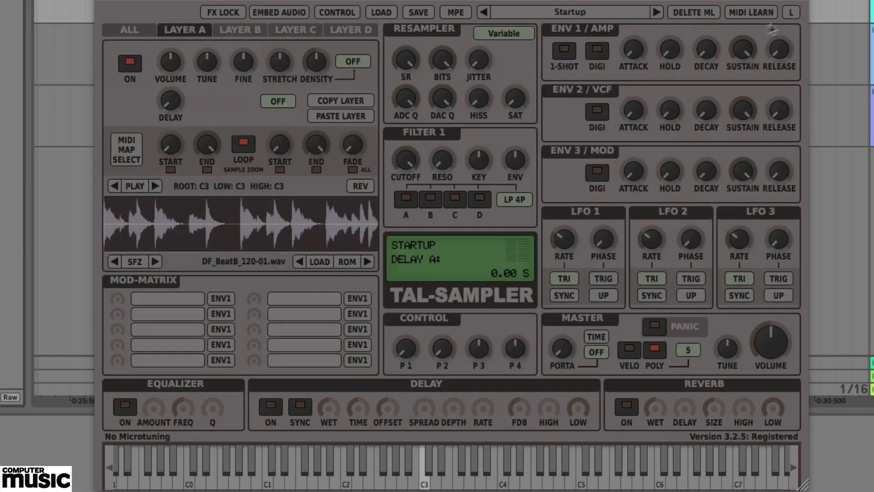
left_click(359, 61)
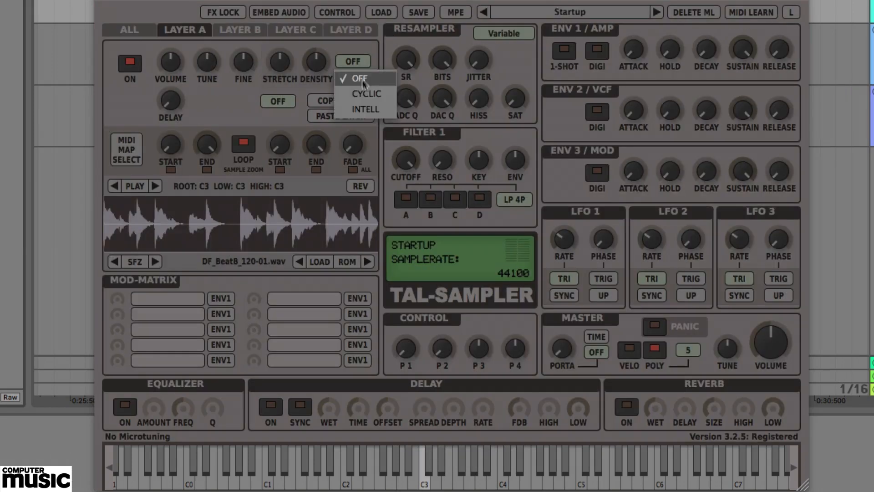
left_click(366, 91)
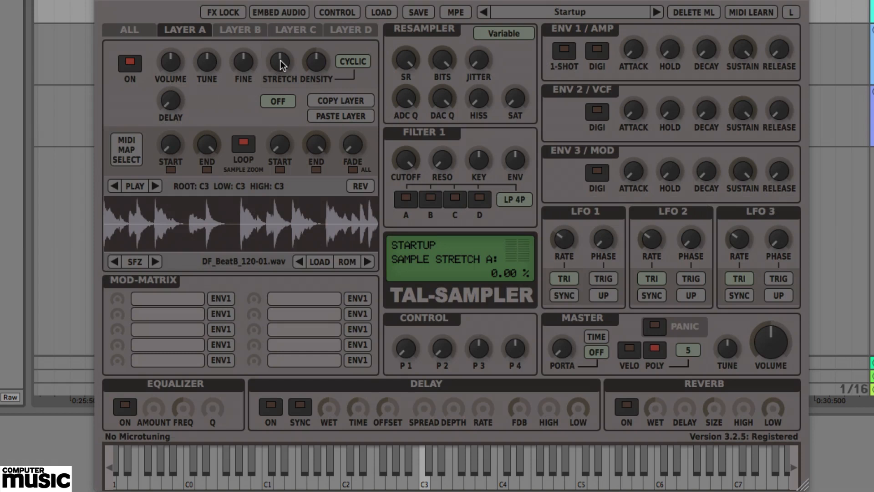
left_click_drag(282, 56, 288, 50)
left_click(426, 485)
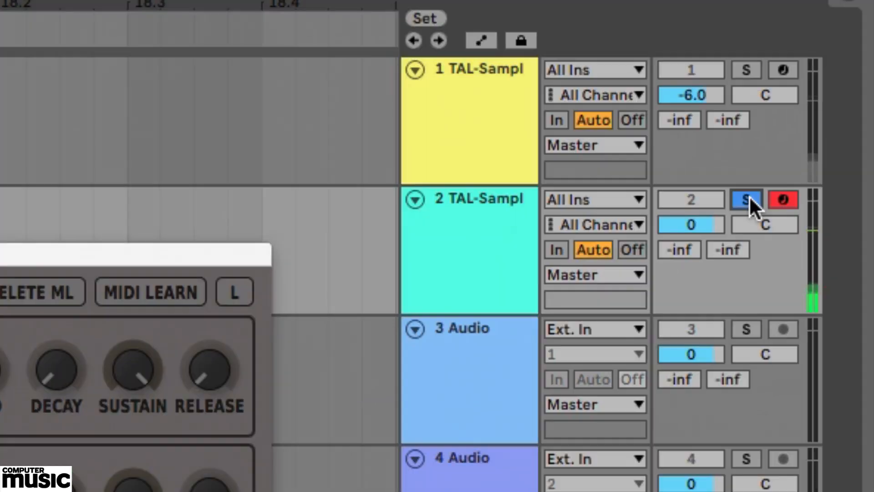
left_click(747, 201)
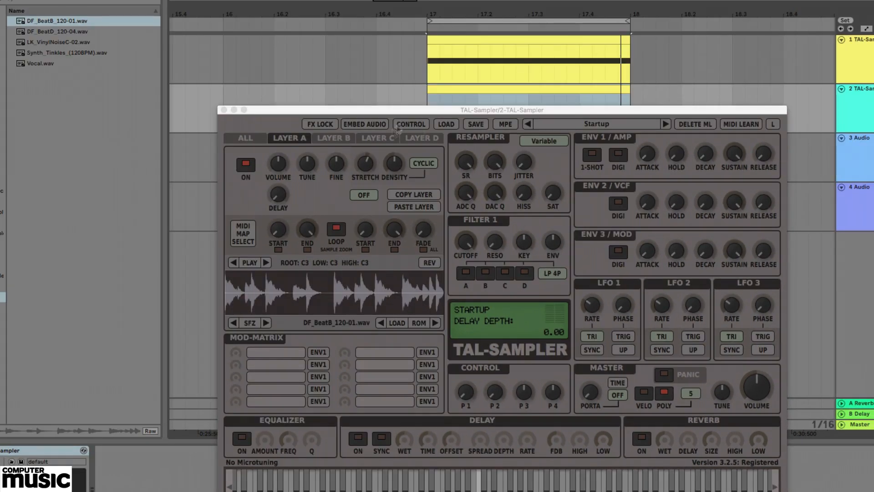
- Load DF_BeatB_120-01.wav into Layer B and open it in the sample editor
left_click(337, 139)
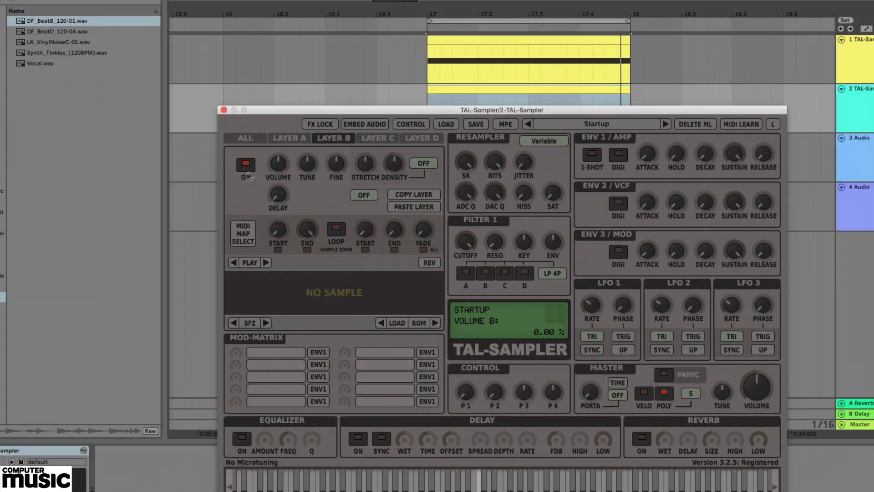
left_click_drag(21, 21, 297, 292)
left_click(296, 292)
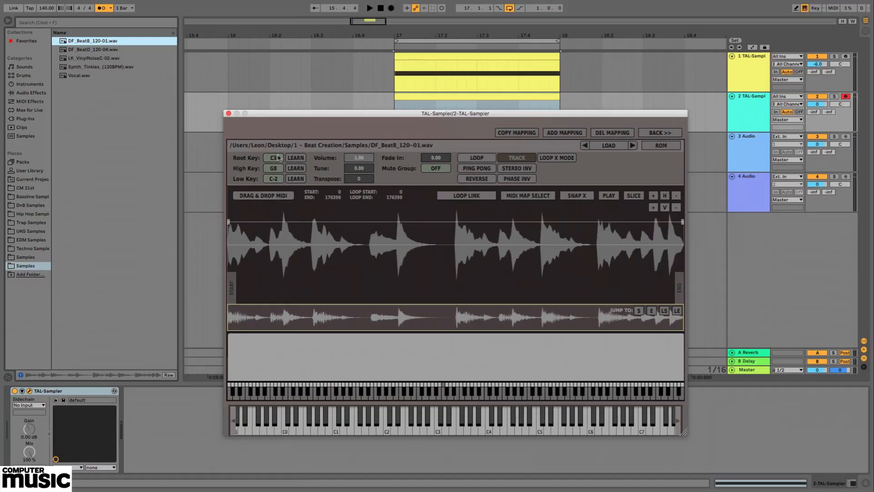
- Set the root, high and low keys of Layer B's sample to D3 and audition that key
left_click(281, 166)
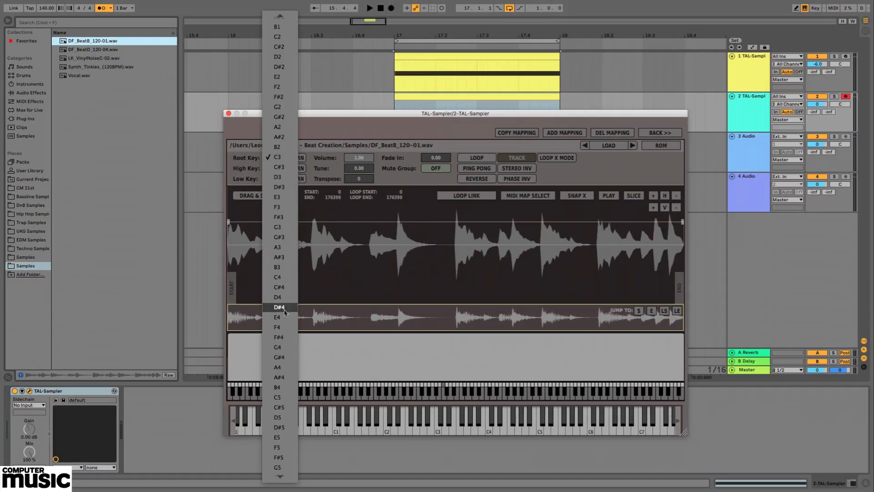
left_click(287, 178)
left_click(276, 169)
mouse_move(282, 18)
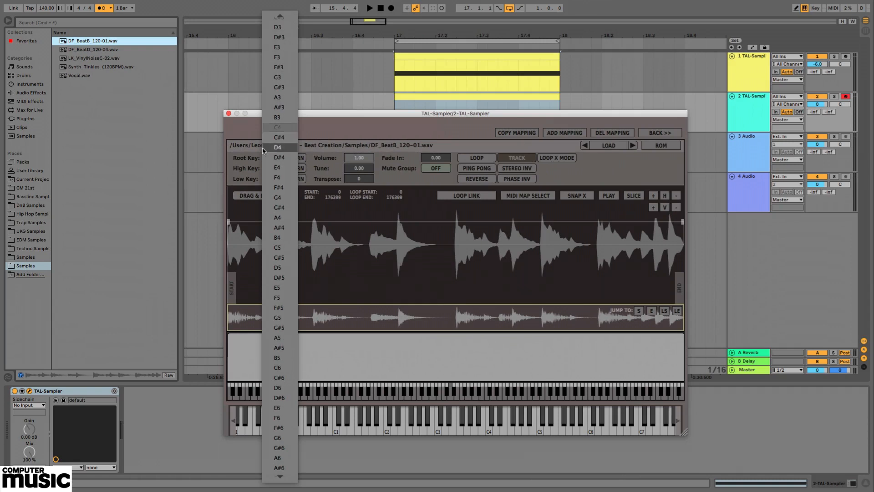
left_click(281, 27)
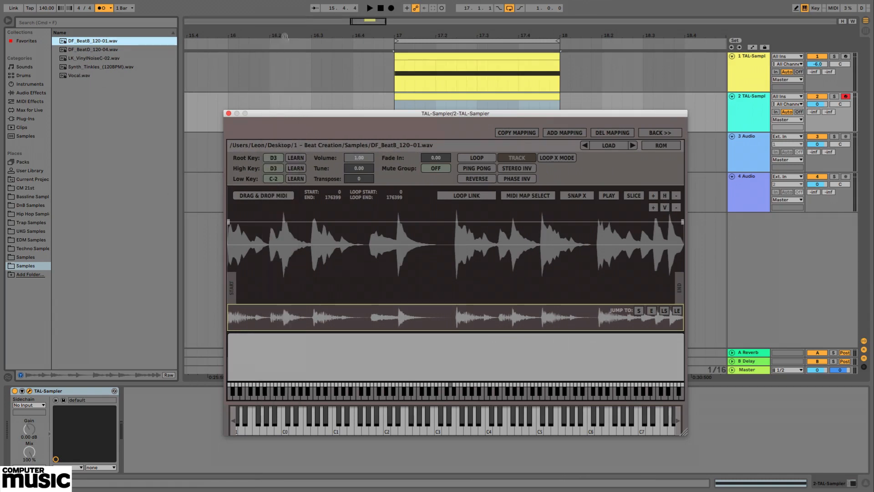
left_click(273, 178)
mouse_move(279, 485)
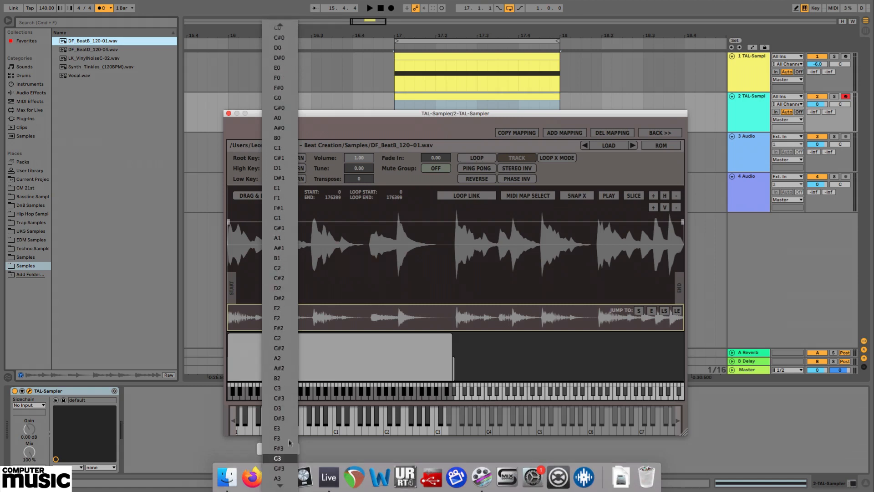
left_click(282, 409)
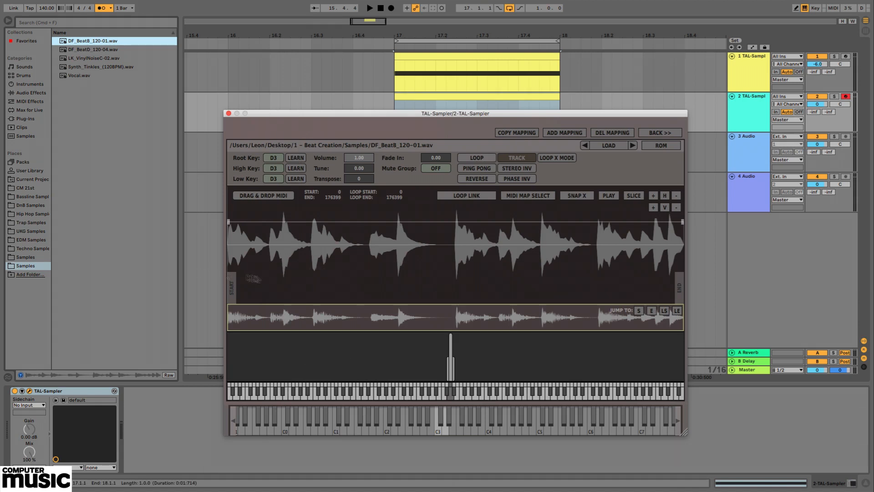
left_click(446, 433)
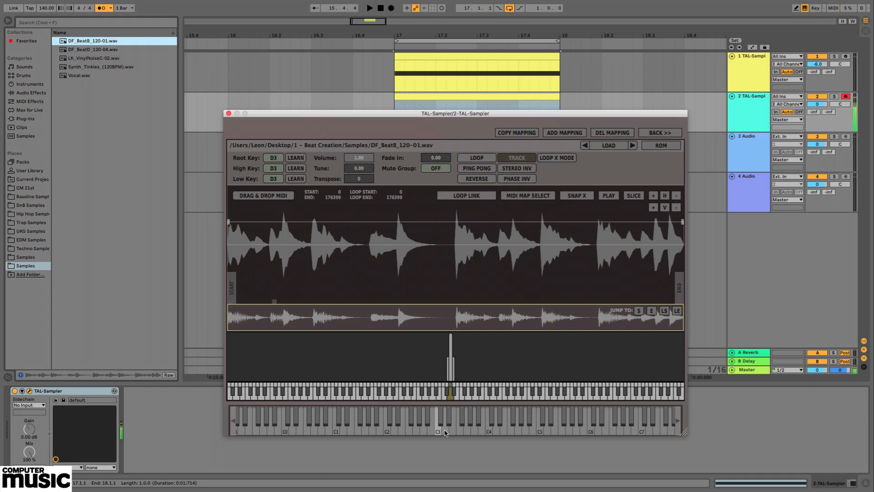
- Move the start point of Layer B's sample to the third hit, at about 21083, and audition D3
left_click_drag(231, 291, 281, 298)
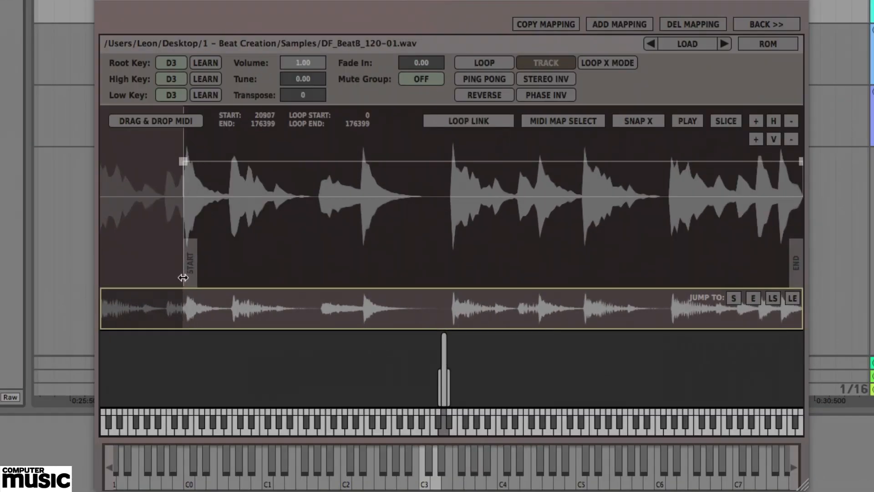
left_click_drag(183, 277, 184, 278)
left_click(435, 483)
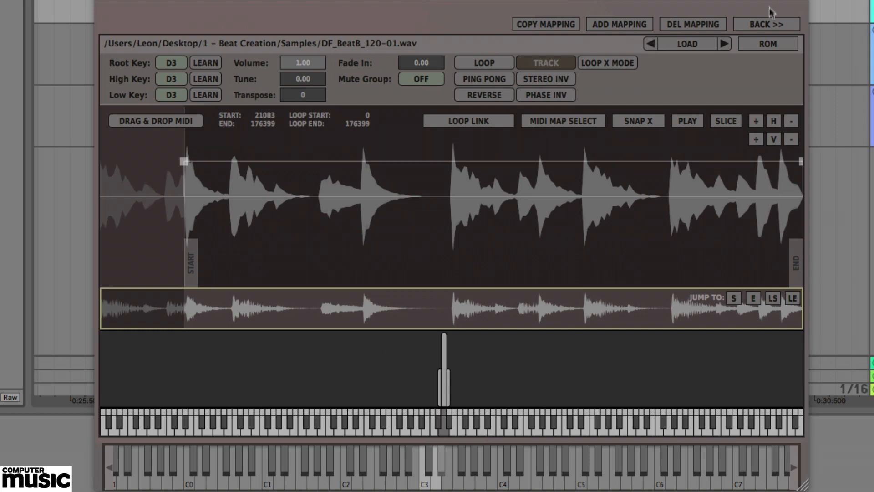
- Set Layer B's time-stretch mode to Cyclic and its sample stretch to about 16.18%
left_click(769, 23)
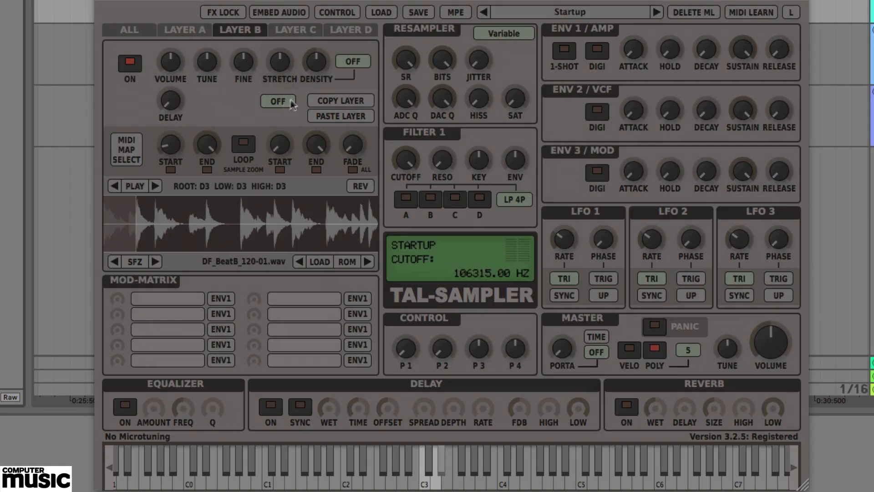
left_click(353, 62)
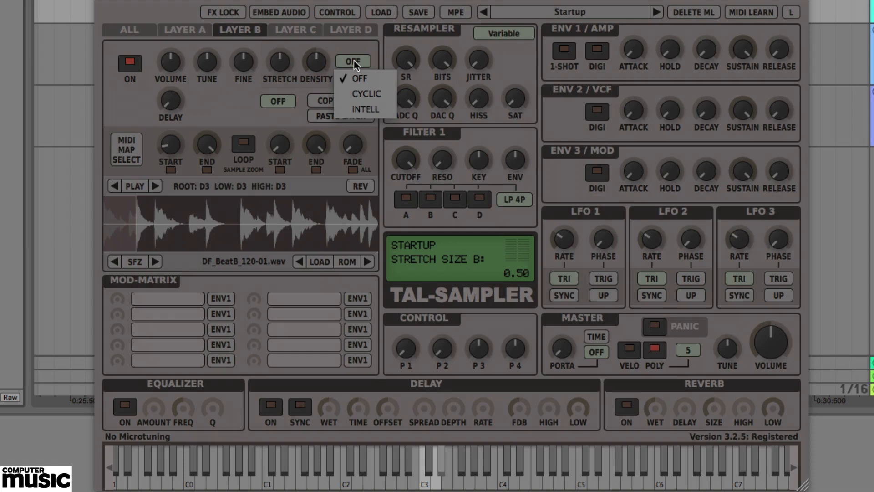
left_click(365, 90)
left_click_drag(279, 63, 281, 52)
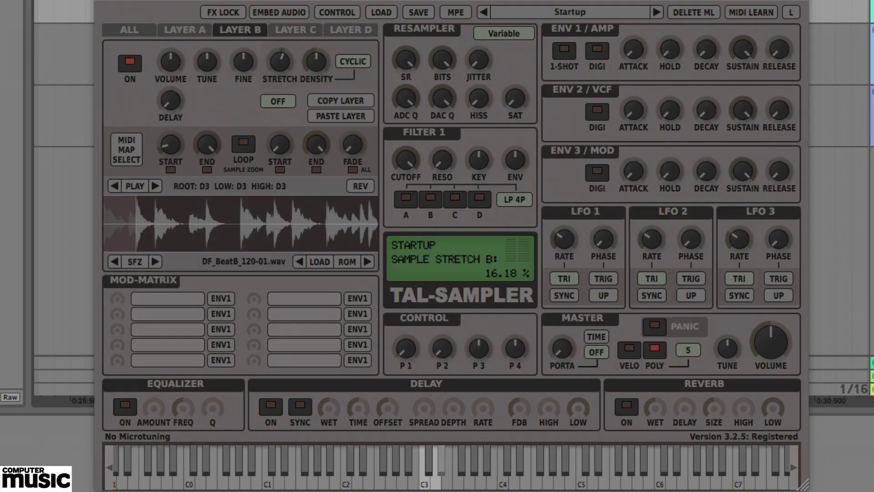
- Set the resampler to Emu II mode and degrade the sound by lowering its sample rate and raising hiss and jitter
left_click(507, 34)
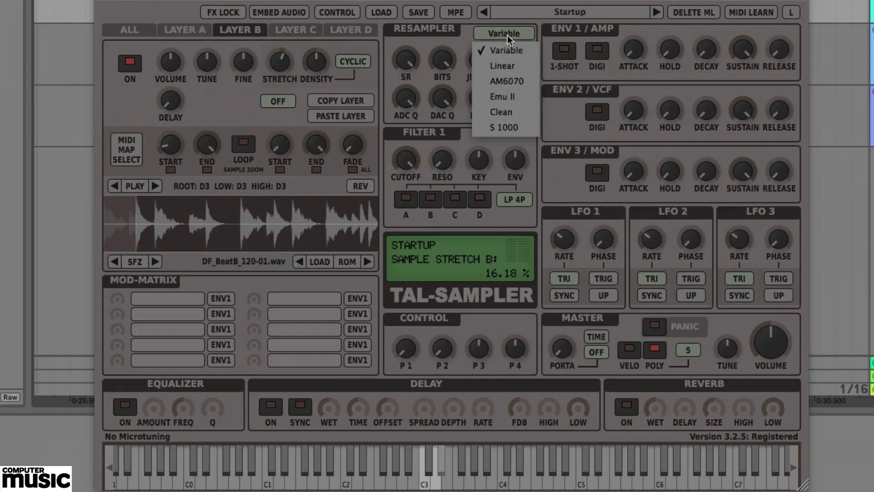
left_click(515, 96)
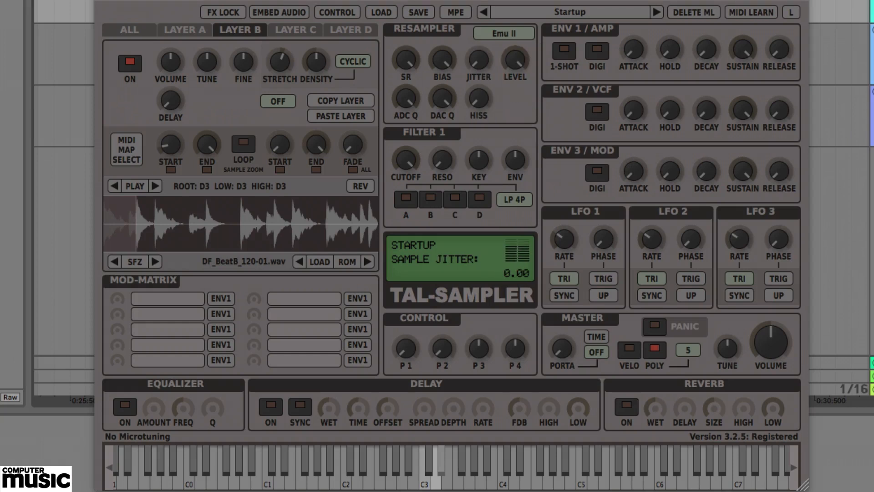
left_click_drag(400, 55, 405, 142)
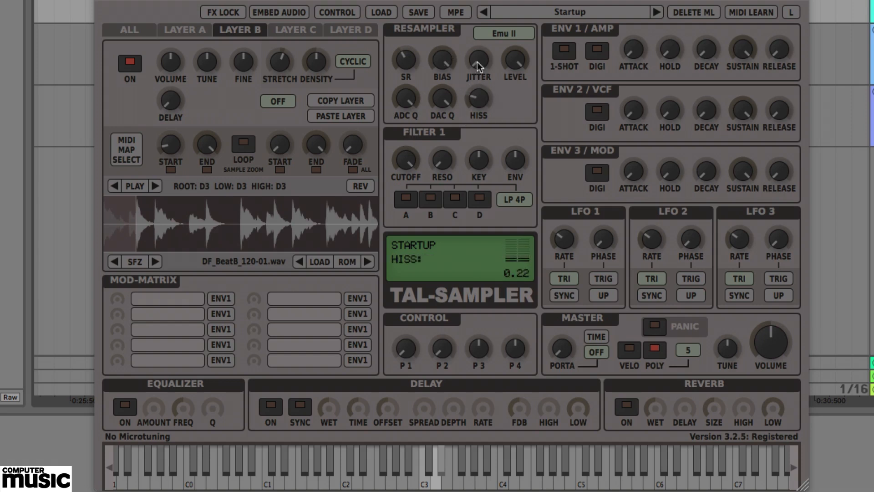
left_click_drag(480, 39, 482, 21)
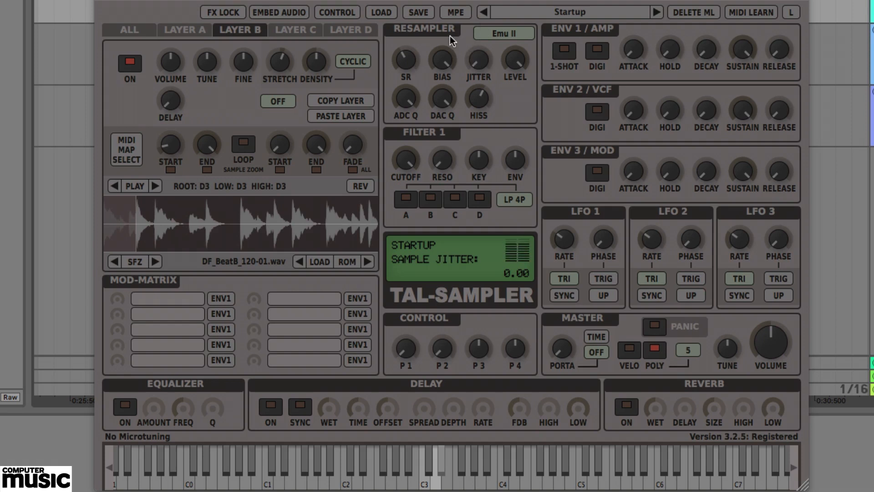
left_click_drag(488, 62, 487, 0)
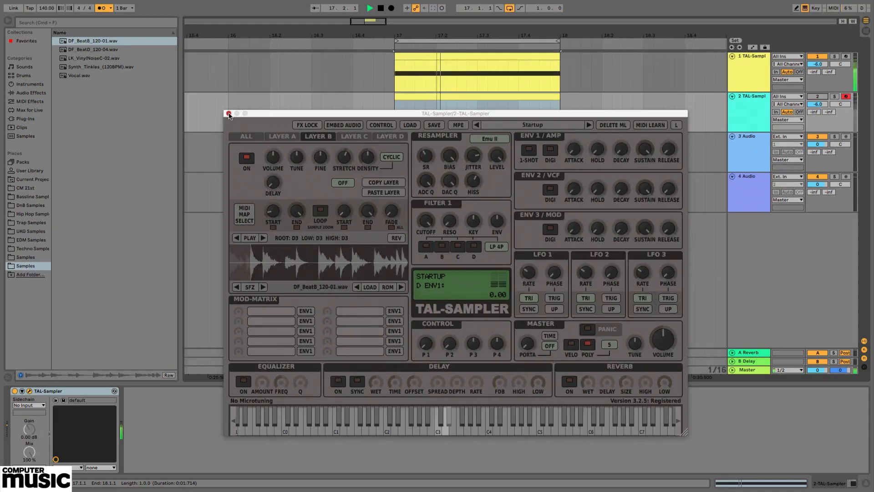
left_click(227, 113)
- Set the first track's C3 clip length to 4 bars, extend it from bar 17 to bar 21 and loop that range
left_click_drag(569, 38, 473, 27)
double_click(476, 57)
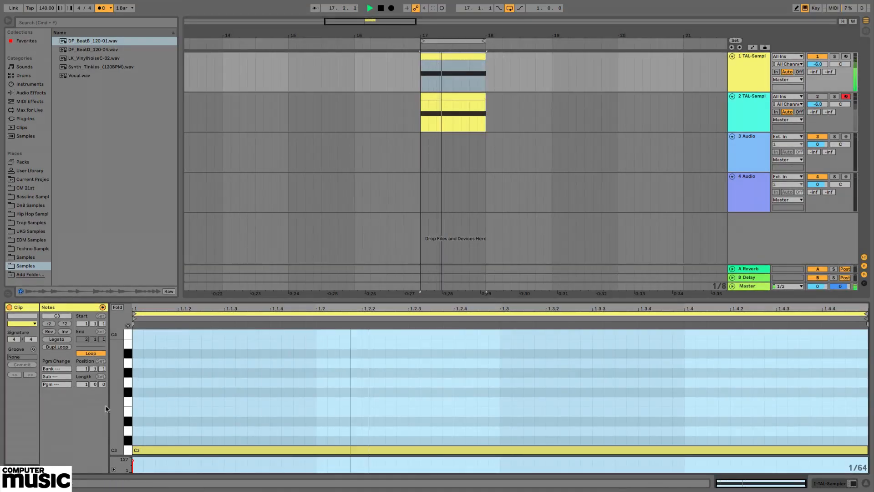
left_click(85, 383)
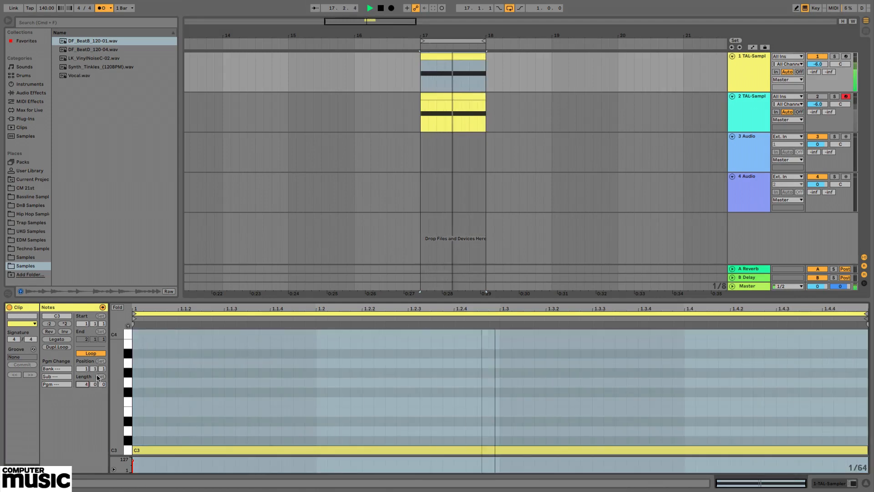
type("4")
key("Return")
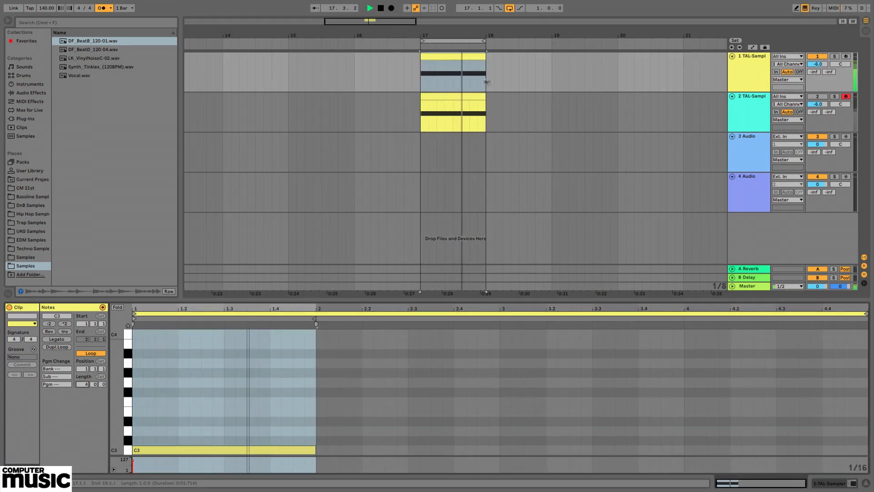
left_click_drag(485, 72, 685, 74)
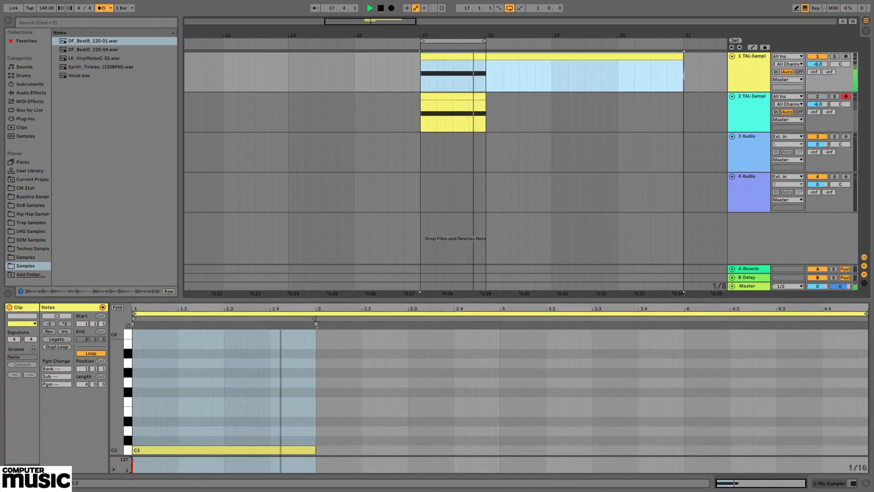
key("super+l")
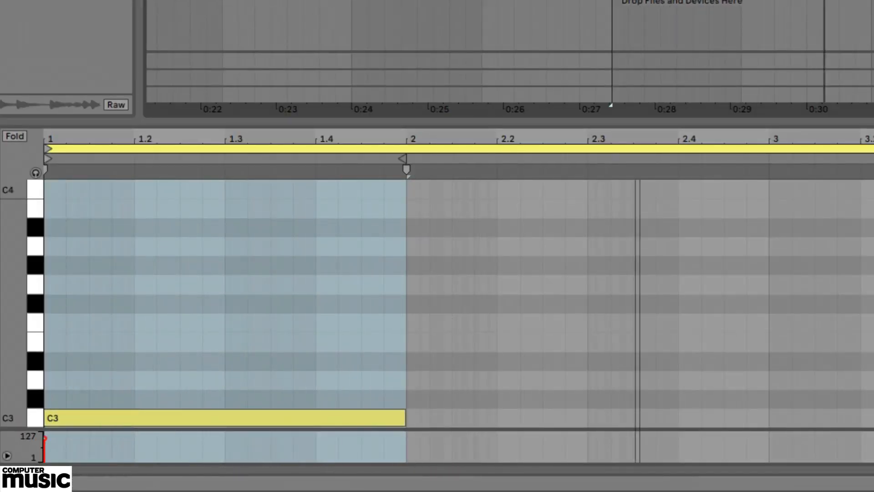
- Shorten the C3 note to three beats and fill beat 1.4 with two eighth-note D3 hits
scroll(317, 288, "down", 4)
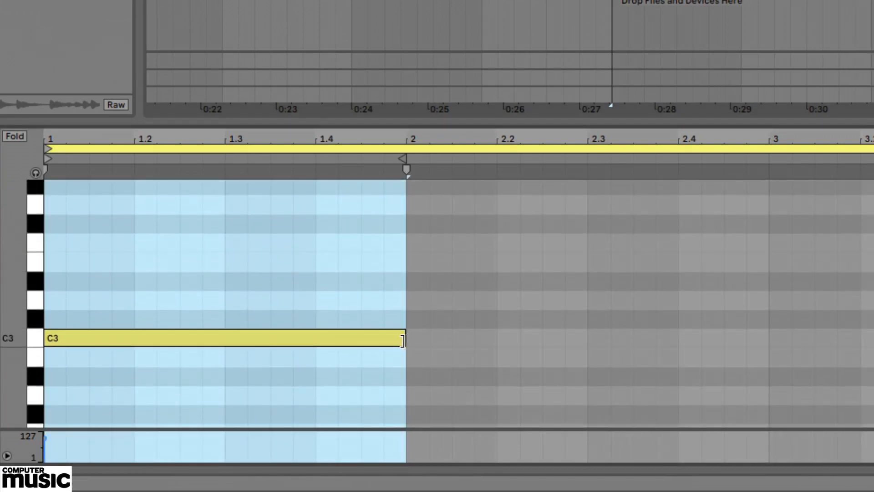
left_click_drag(408, 338, 315, 363)
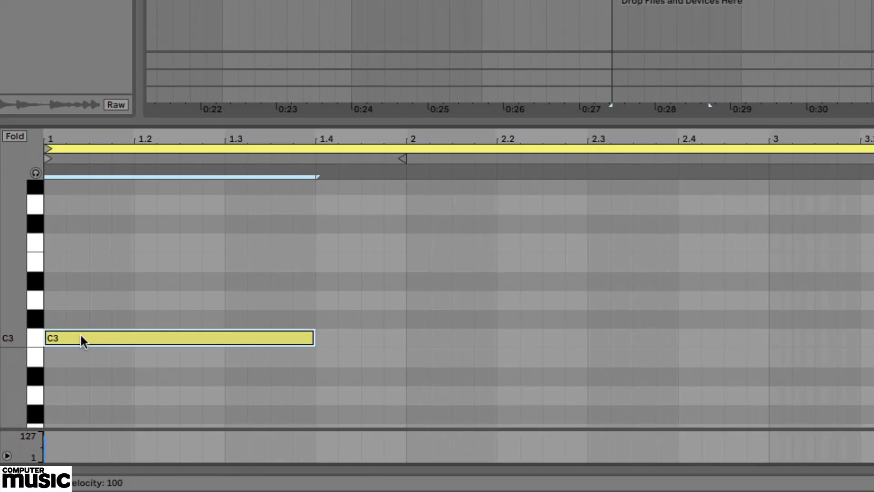
left_click_drag(80, 338, 355, 304)
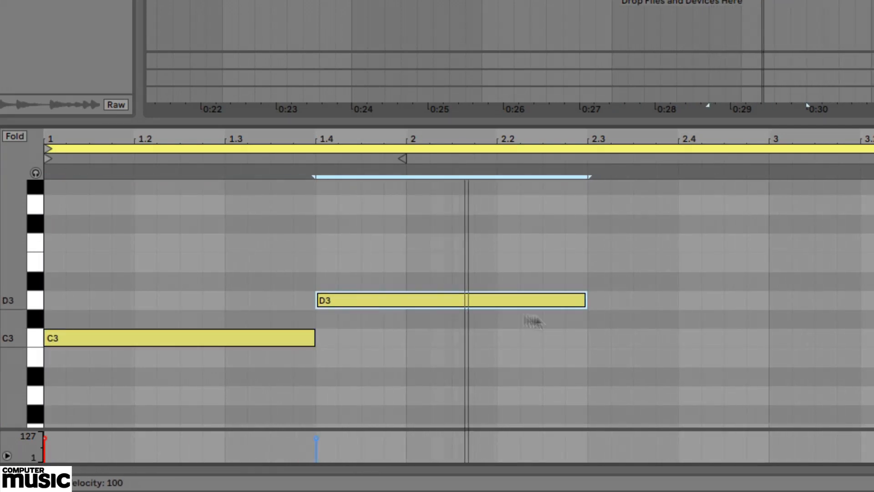
left_click_drag(585, 302, 359, 336)
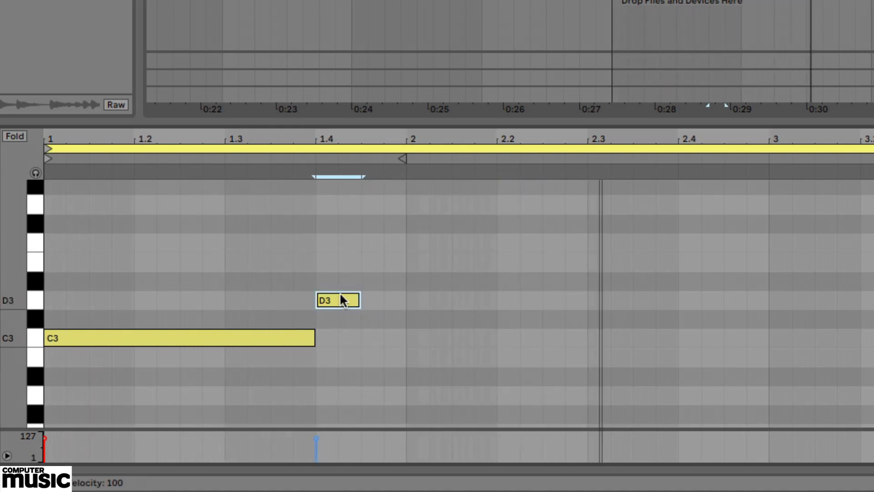
left_click_drag(341, 301, 379, 298)
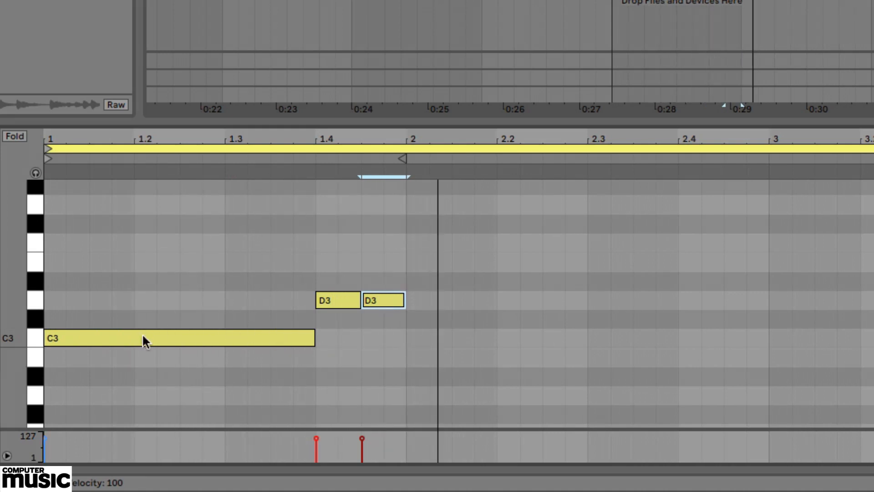
- Complete the four-bar pattern with alternating C3 and D3 notes, ending on a D3 held from 4.2 to the clip's end, and play it
left_click_drag(156, 338, 518, 348)
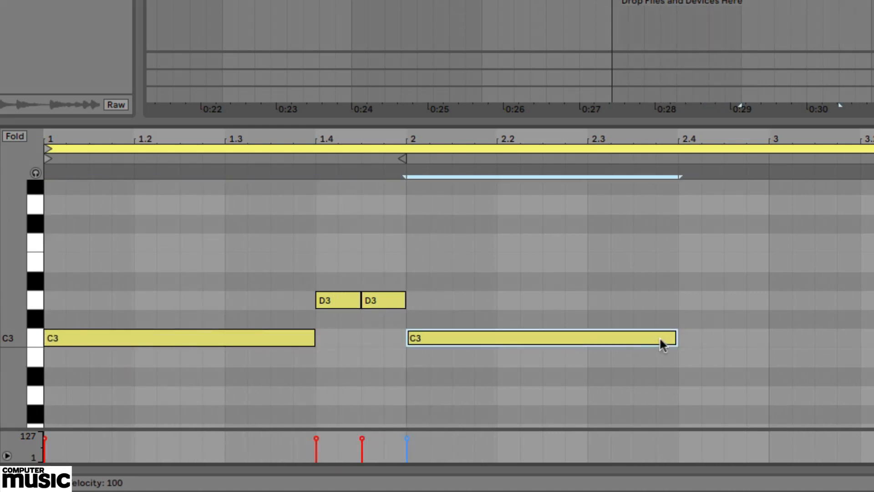
left_click_drag(682, 343, 775, 326)
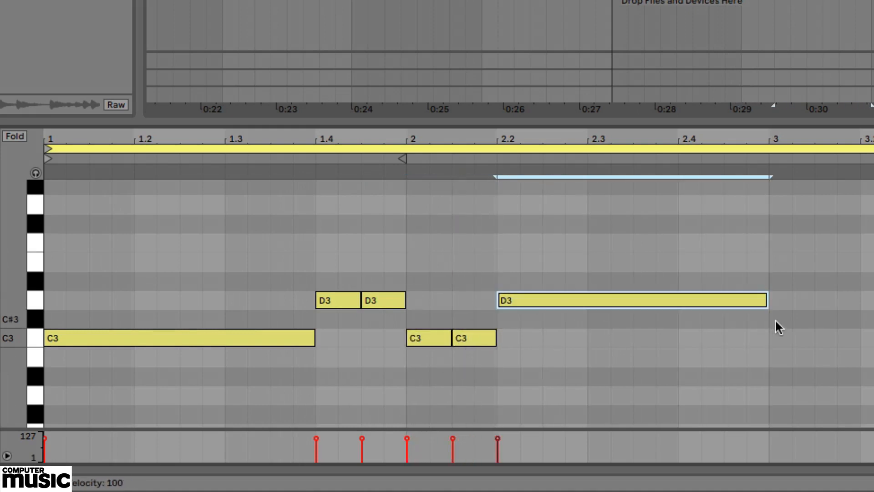
key("space")
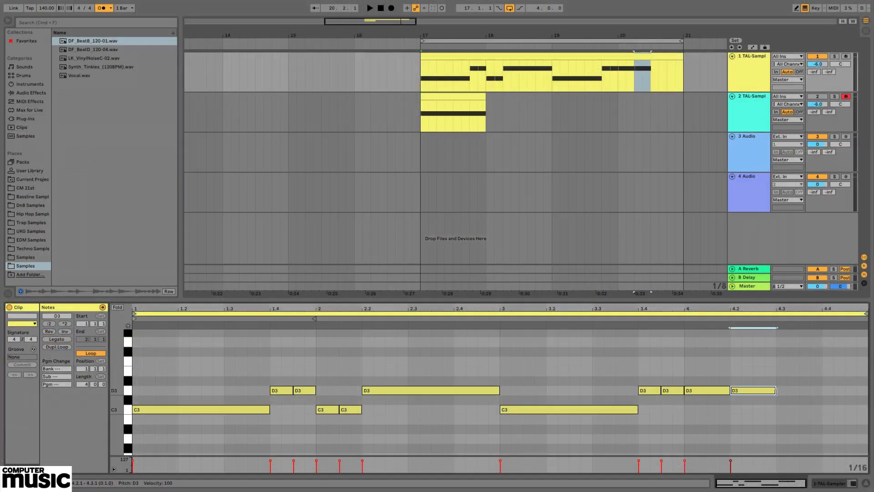
left_click_drag(775, 390, 852, 379)
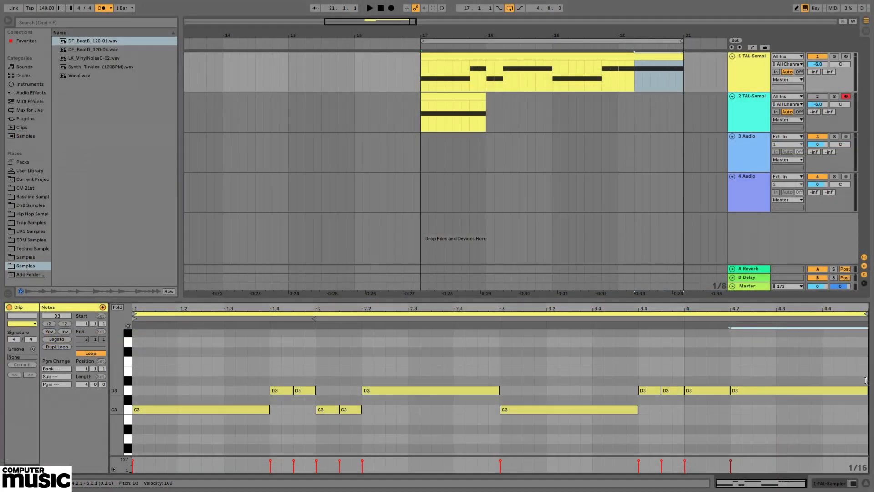
key("space")
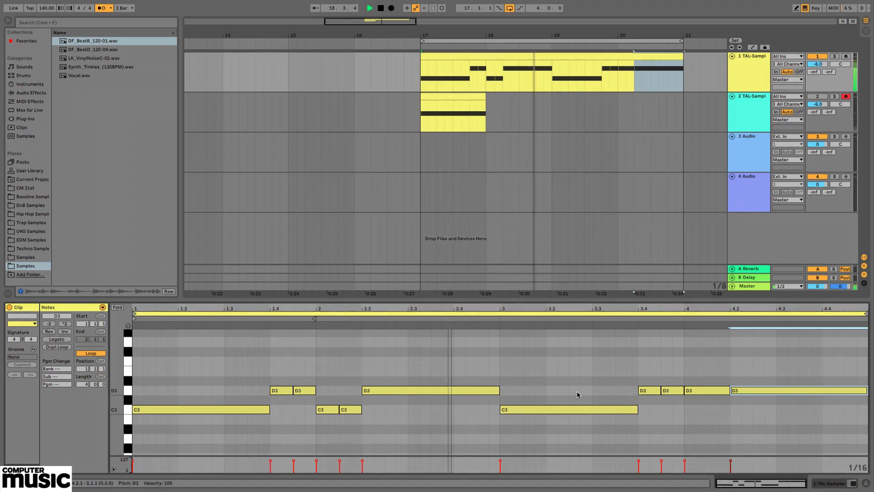
- Replace the second track's one-bar clip with a copy of the first track's four-bar pattern
left_click(455, 97)
key("Delete")
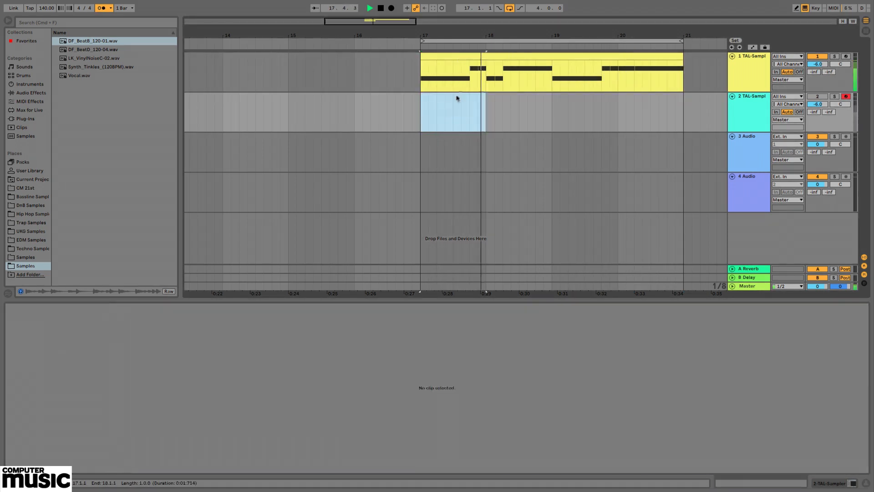
left_click(458, 57)
left_click_drag(460, 99, 461, 101)
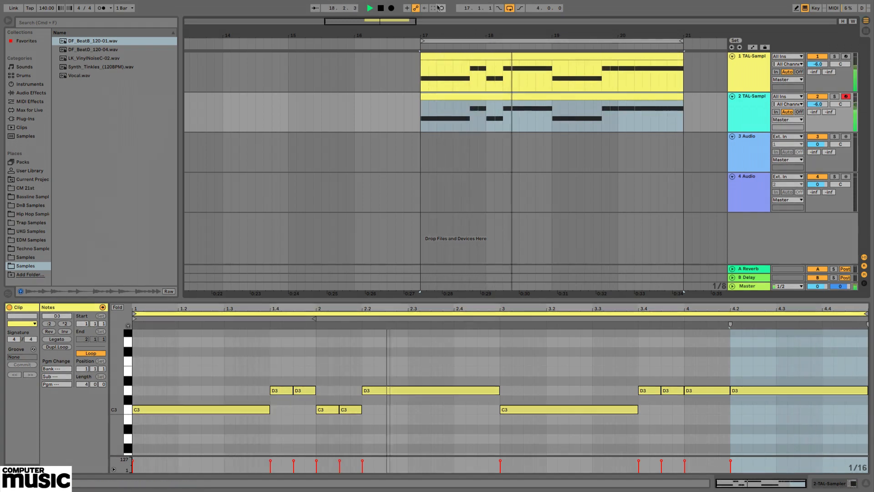
- Duplicate both sampler clips three times to fill 16 bars from bar 17 and loop the whole section
left_click_drag(449, 33, 358, 34)
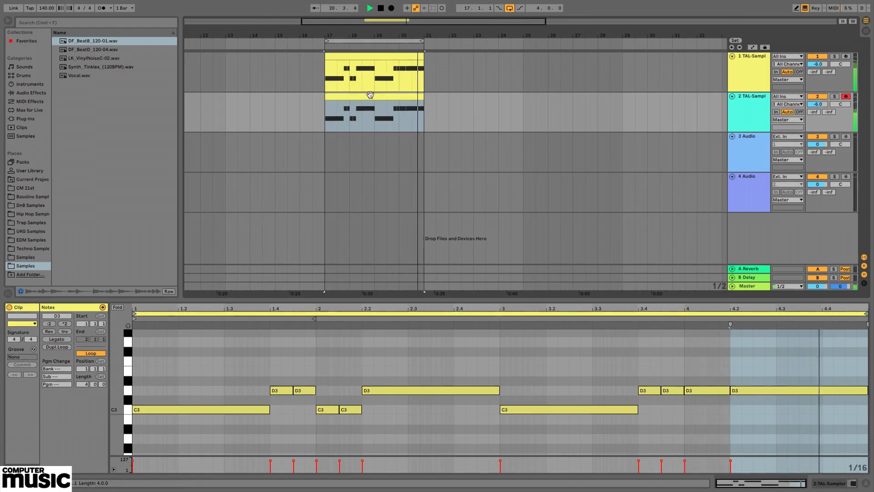
left_click(367, 57, "shift")
key("ctrl+d")
key("ctrl+d")
key("ctrl+d")
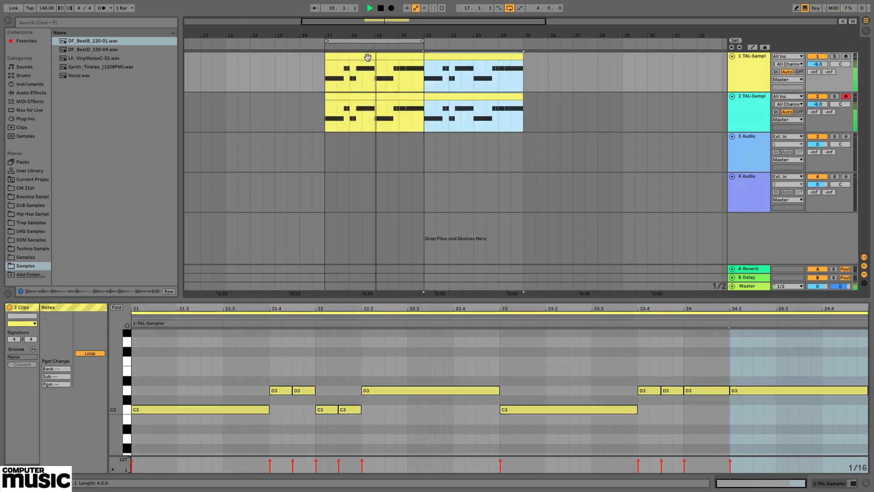
left_click(372, 59, "shift")
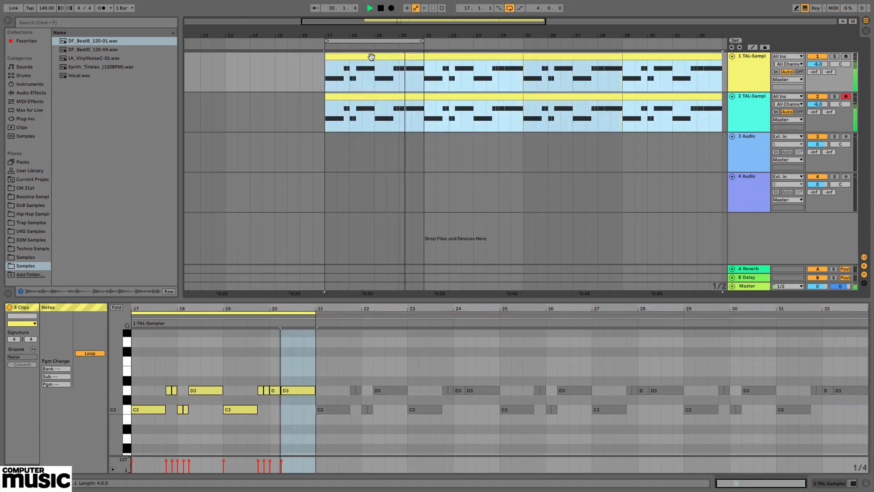
key("ctrl+l")
left_click_drag(390, 34, 321, 32)
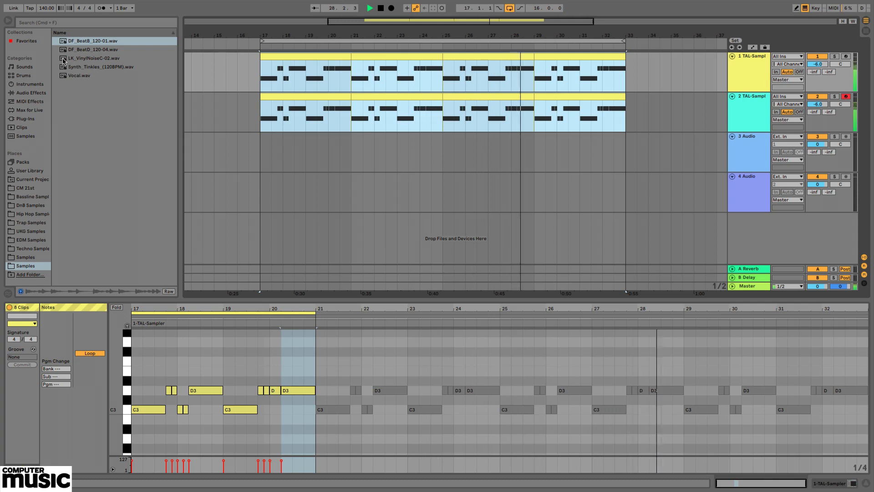
- Place LK_VinylNoiseC-02.wav on the third track at bar 17 and duplicate it across the 16-bar section
left_click_drag(64, 60, 263, 162)
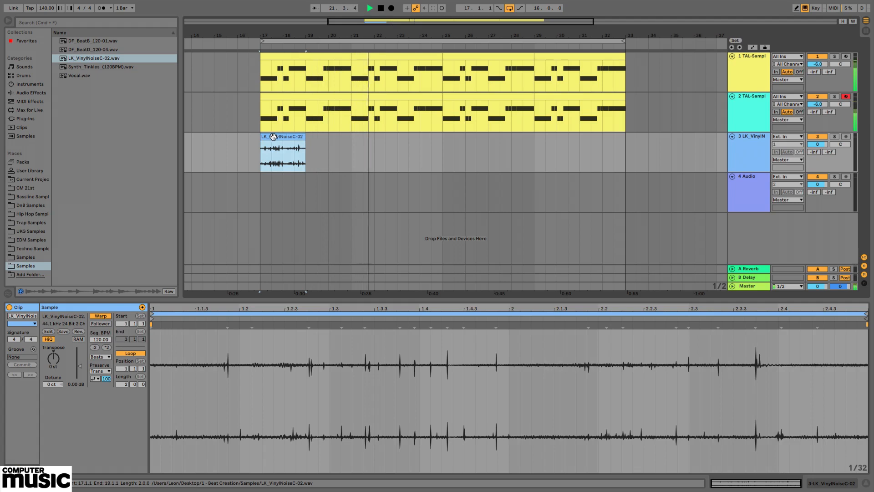
key("super+d")
key("super+d")
key("super+d")
key("super+d")
key("super+d")
key("super+d")
key("super+d")
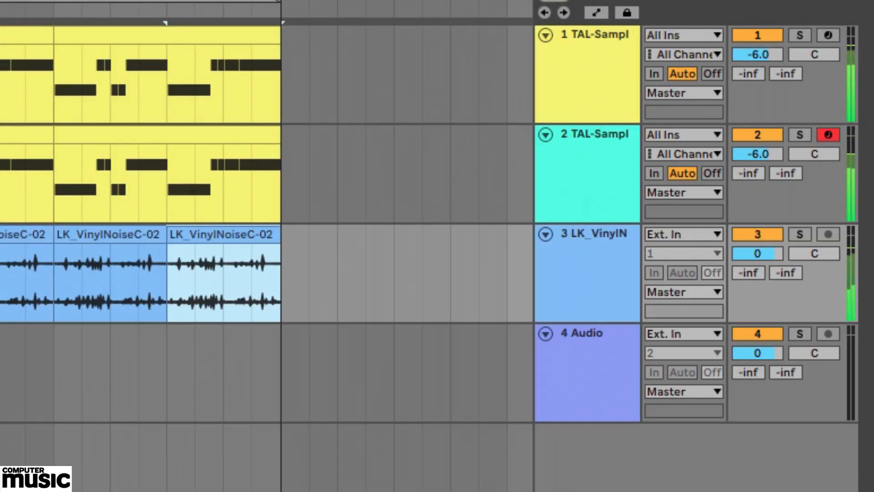
- Set the vinyl noise track's volume to -20 dB
left_click(769, 249)
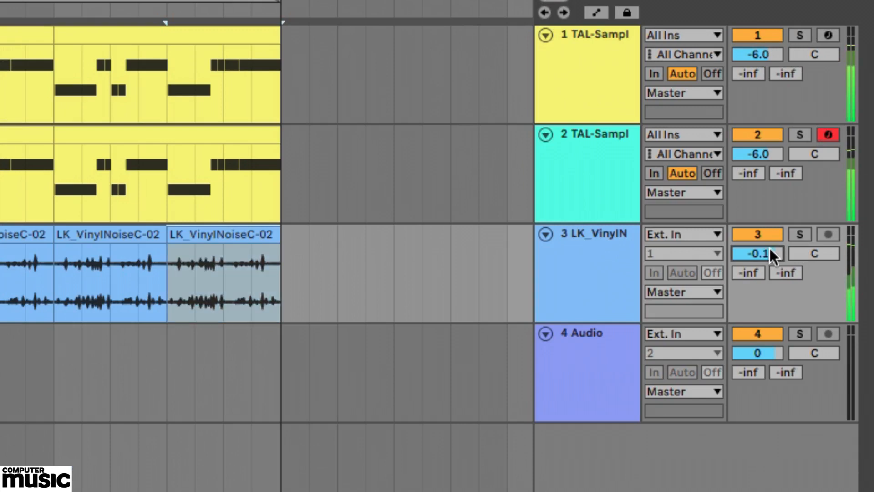
type("-20")
key("Return")
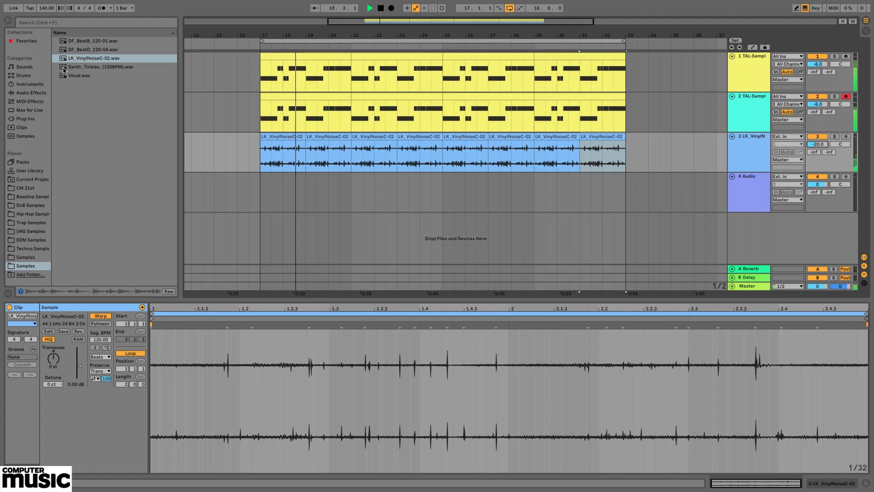
- Place Synth_Tinkles_(120BPM).wav on the fourth track at bar 17 and set its warp mode to Complex Pro
left_click_drag(62, 70, 266, 200)
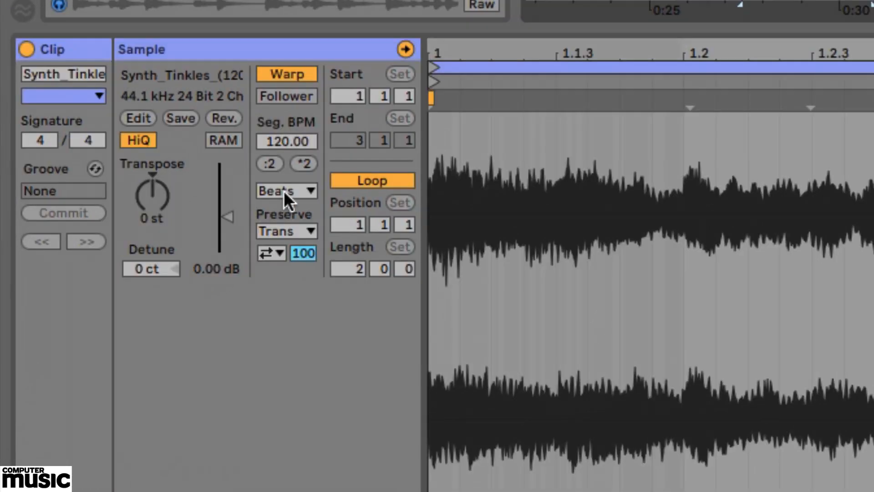
left_click(99, 358)
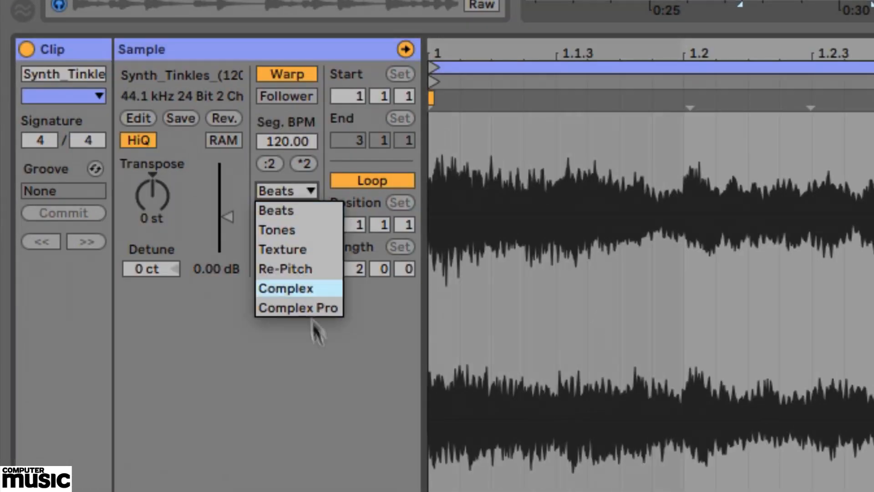
left_click(313, 308)
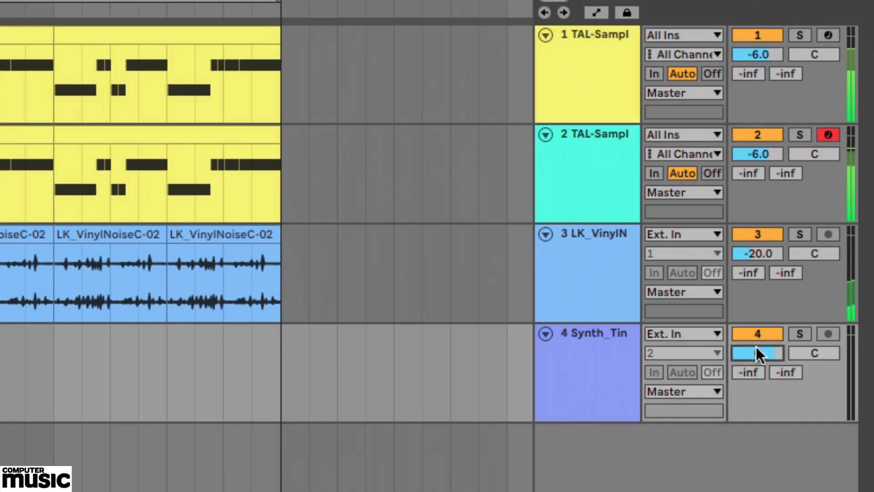
- Set the synth track's volume to -9 dB and duplicate its clip across the 16-bar section
left_click_drag(755, 348, 756, 355)
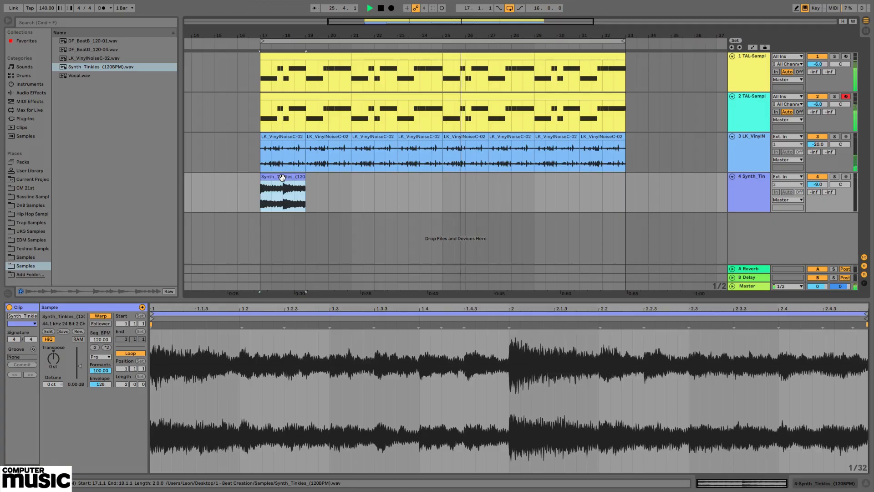
key("super+d")
key("super+d")
key("super+d")
key("super+d")
key("super+d")
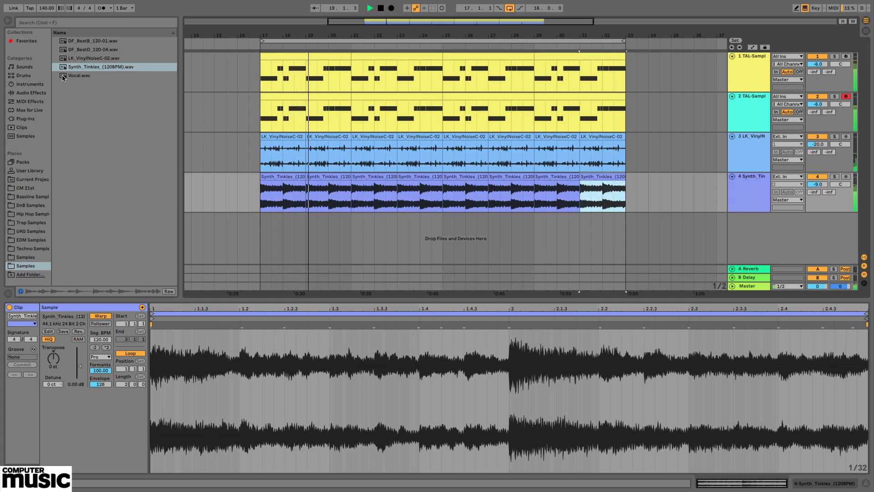
- Place Vocal.wav on a new fifth track at bar 17, split it shortly before bar 33 and delete the part beyond
left_click_drag(63, 78, 261, 228)
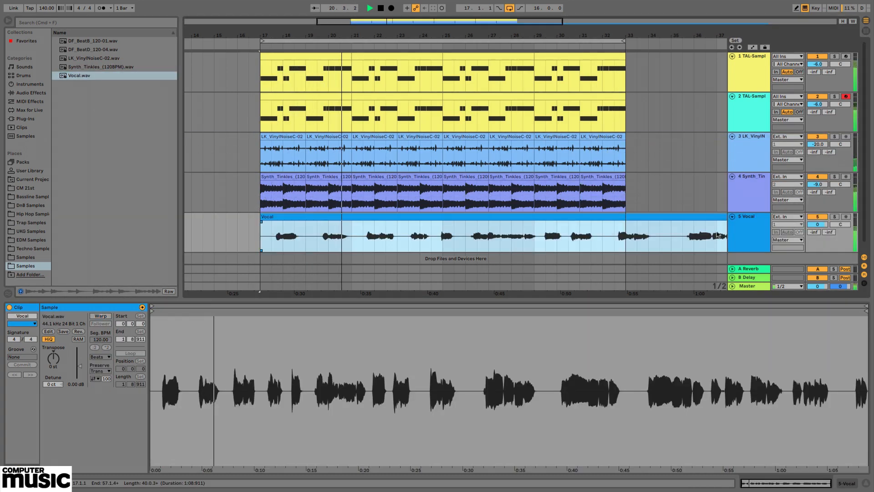
left_click(614, 247)
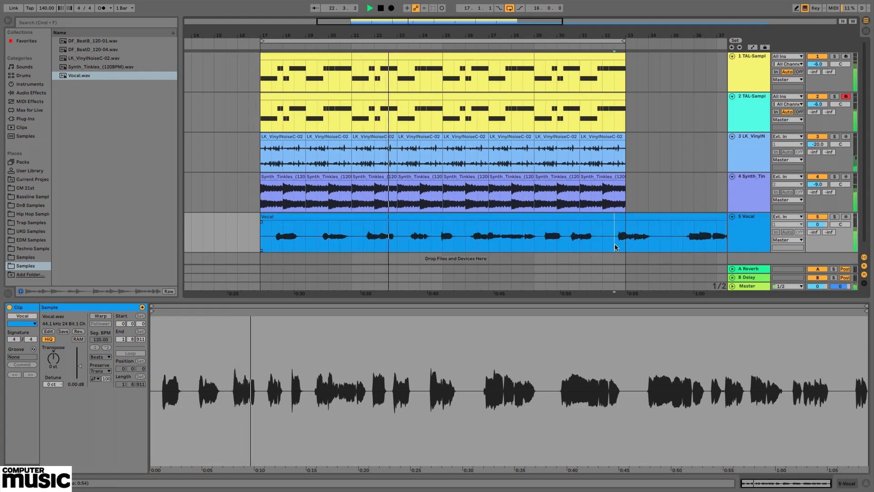
key("super+e")
left_click(647, 217)
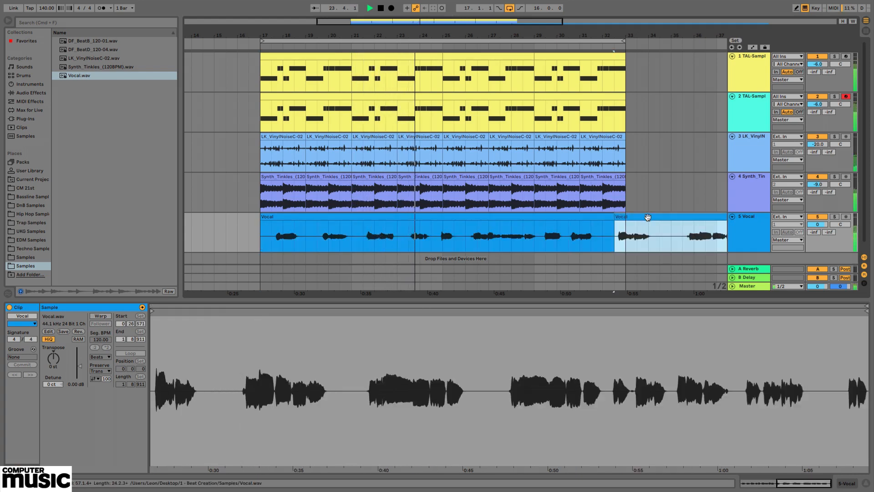
key("Delete")
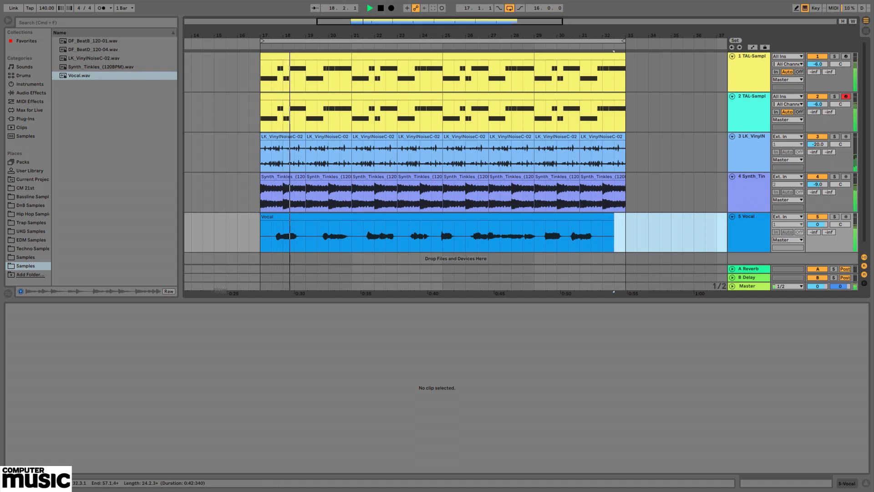
- Isolate the first vocal phrase with splits just before 17.4 and at 18.4, and remove the silence before it and up to 19.4
left_click_drag(276, 35, 287, 81)
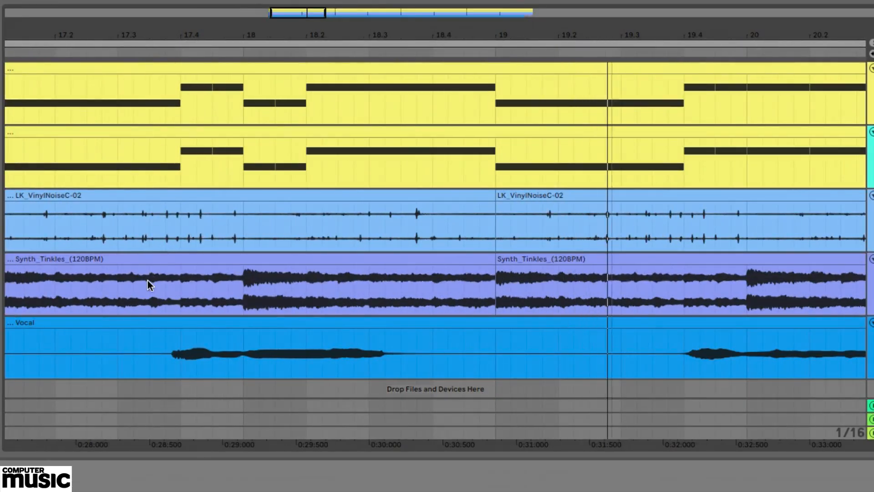
left_click(165, 365)
key("ctrl+e")
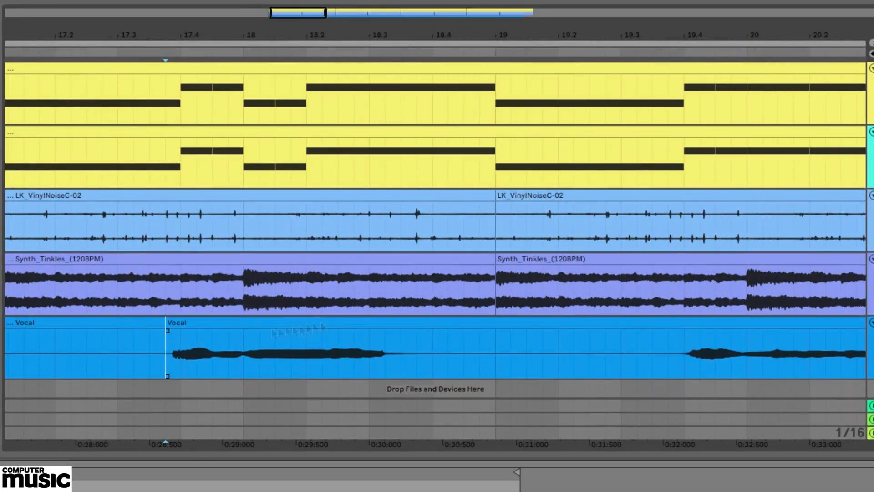
left_click(432, 367)
key("ctrl+e")
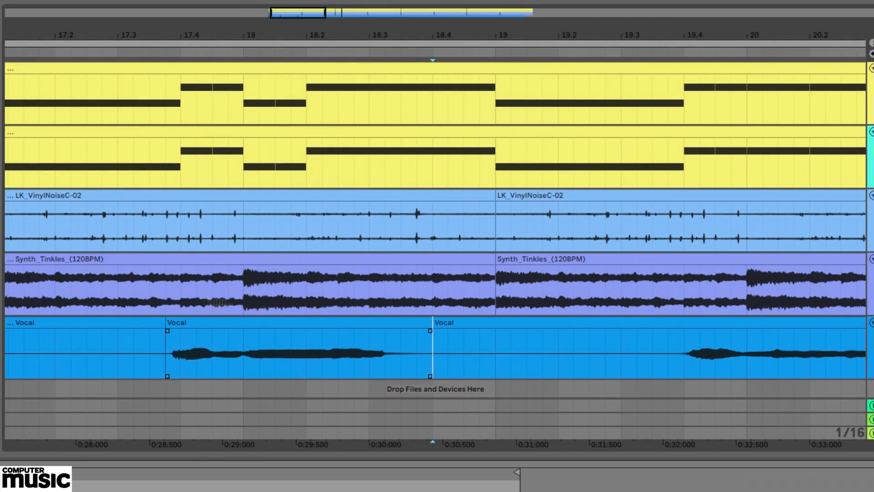
left_click(136, 321)
left_click_drag(438, 333, 689, 334)
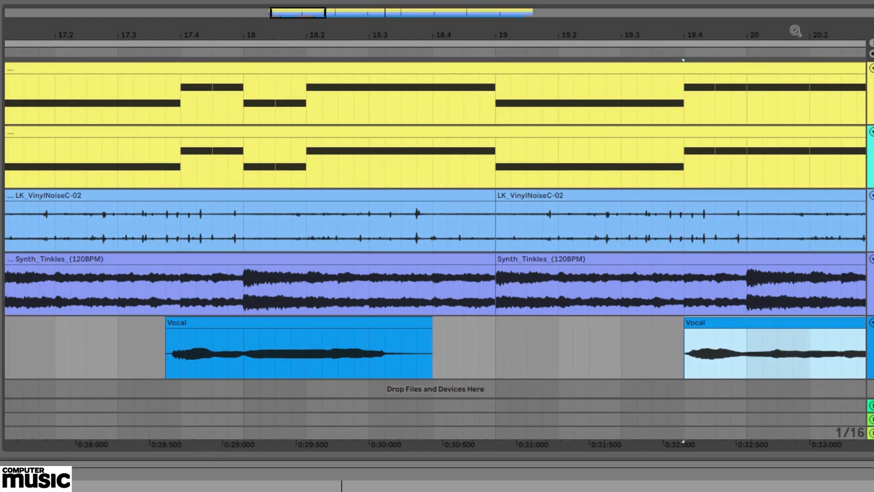
- Split the rest of the vocal around each phrase and delete the silent gaps, leaving eight separate vocal clips
left_click_drag(809, 27, 384, 31)
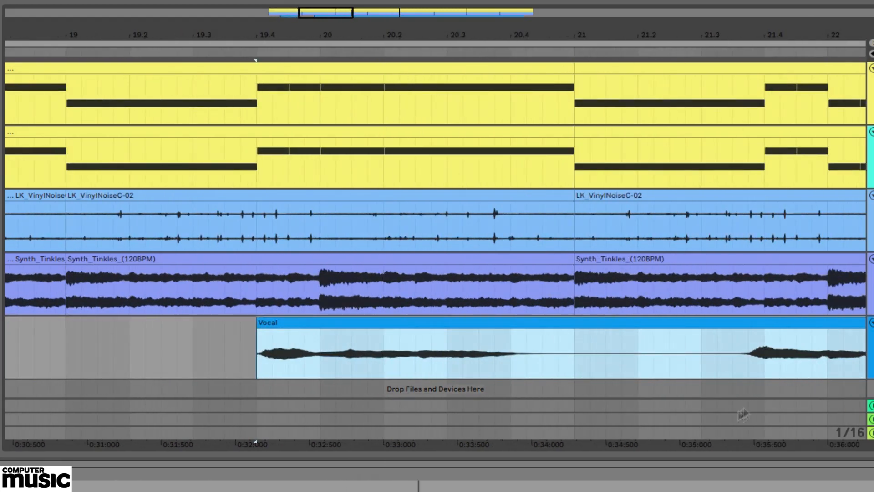
left_click(732, 371)
key("super+e")
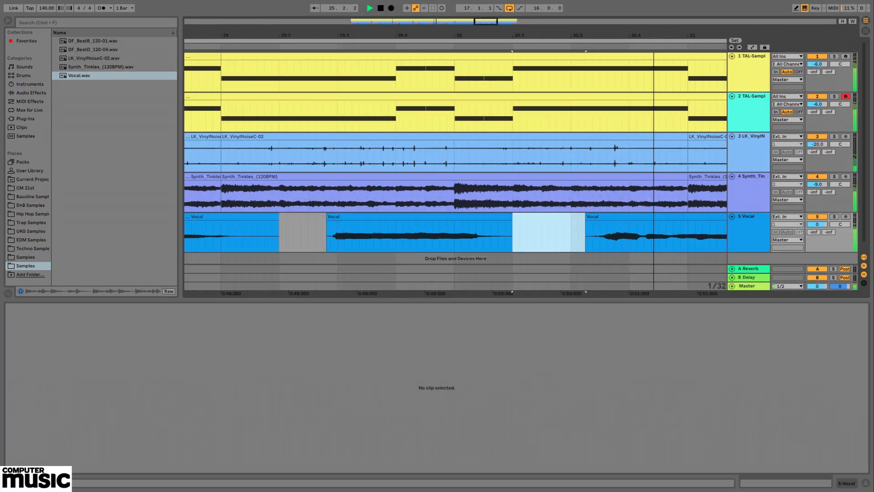
left_click_drag(654, 35, 515, 23)
left_click_drag(604, 222, 558, 222)
left_click_drag(296, 35, 473, 21)
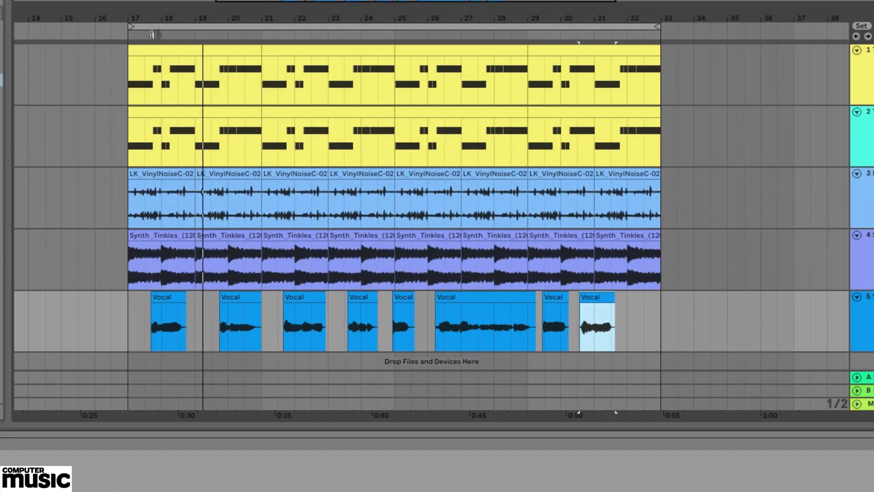
- Move the first vocal clip to start at 17.4 and play the arrangement from bar 17 to check its timing
left_click_drag(271, 36, 298, 75)
left_click_drag(189, 45, 216, 26)
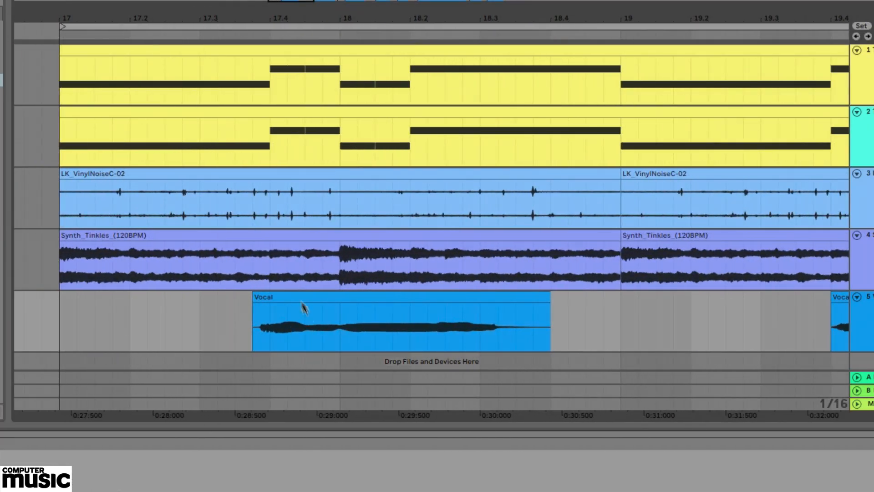
left_click(282, 299)
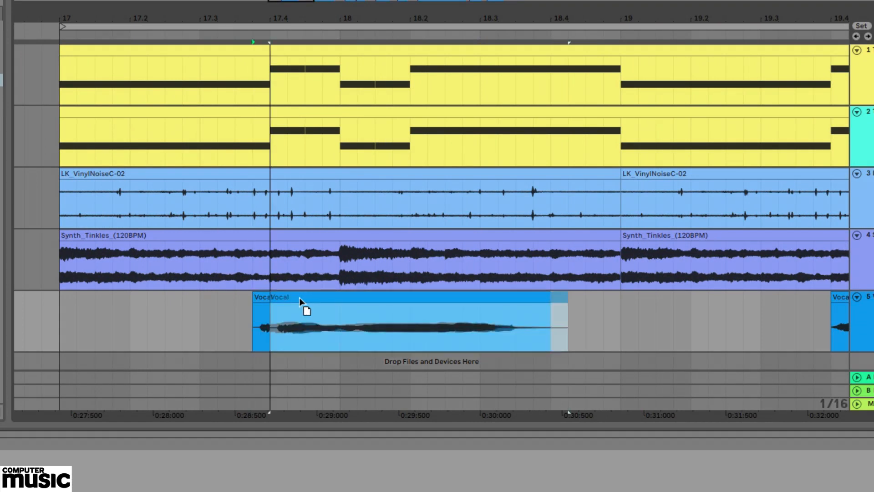
key("Right")
left_click(59, 323)
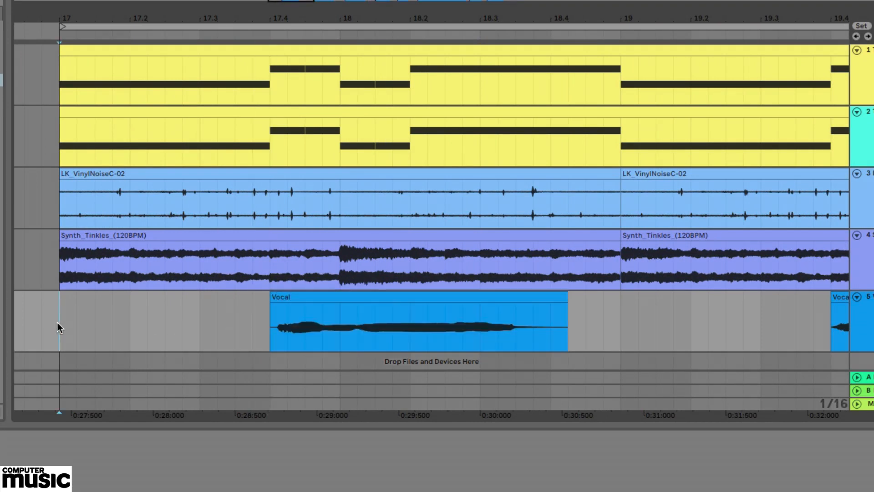
key("space")
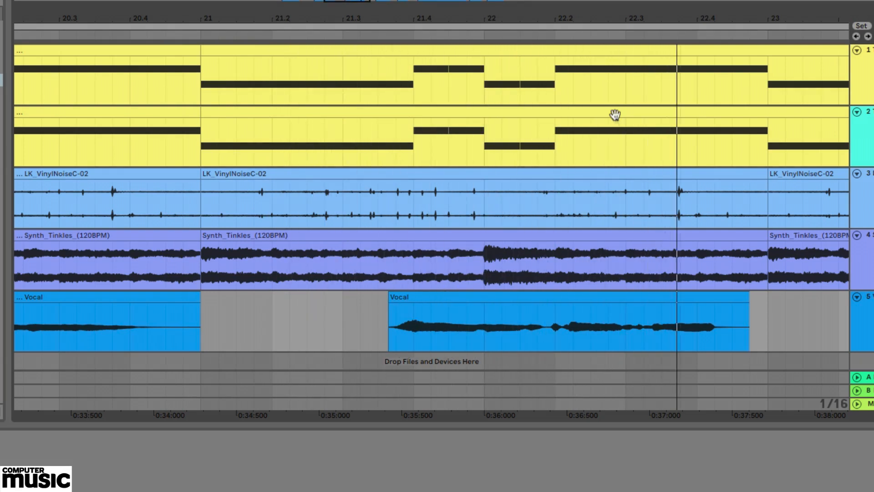
- Move the third vocal clip to start at 21.4, playing from just before it to check the timing
left_click_drag(489, 309, 504, 313)
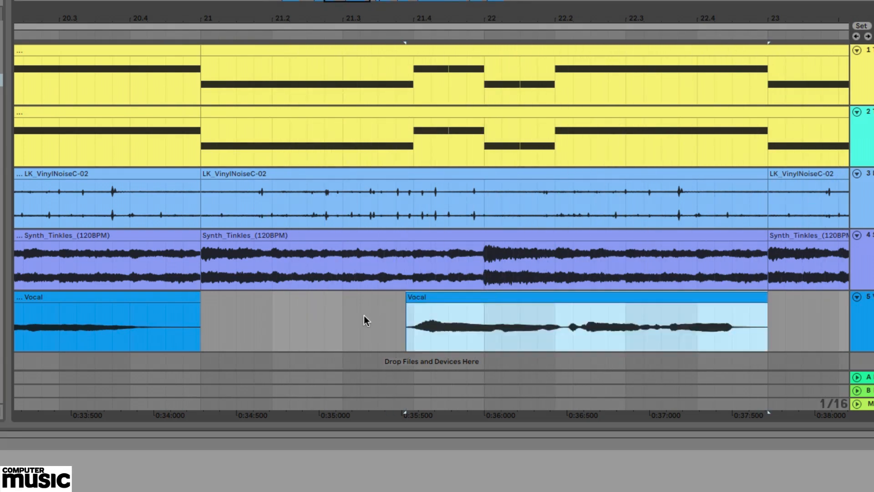
left_click(364, 316)
key("space")
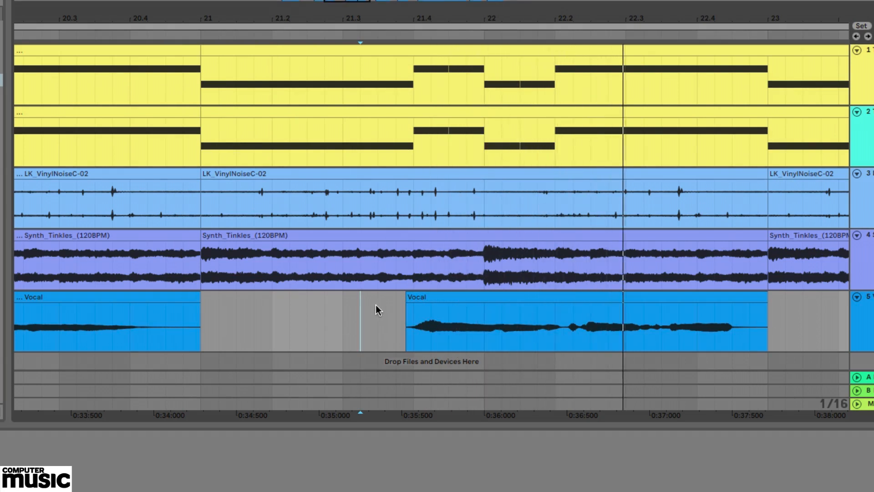
left_click_drag(448, 304, 462, 309)
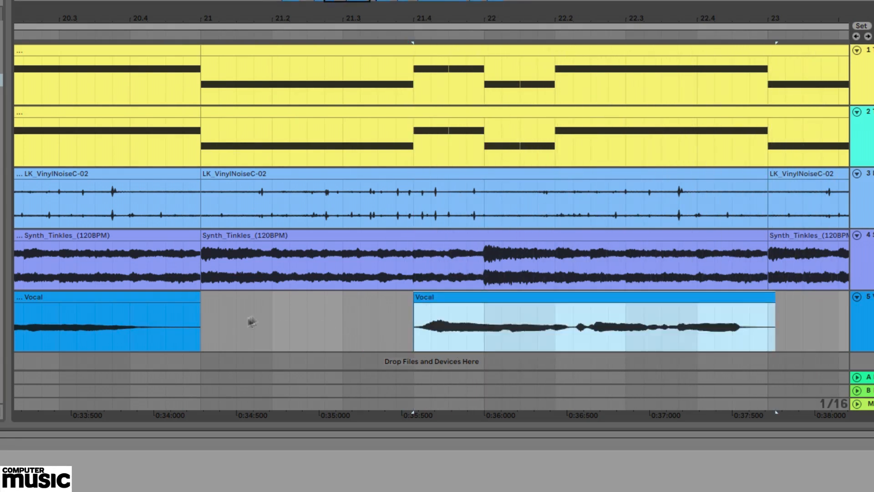
left_click(312, 307)
key("space")
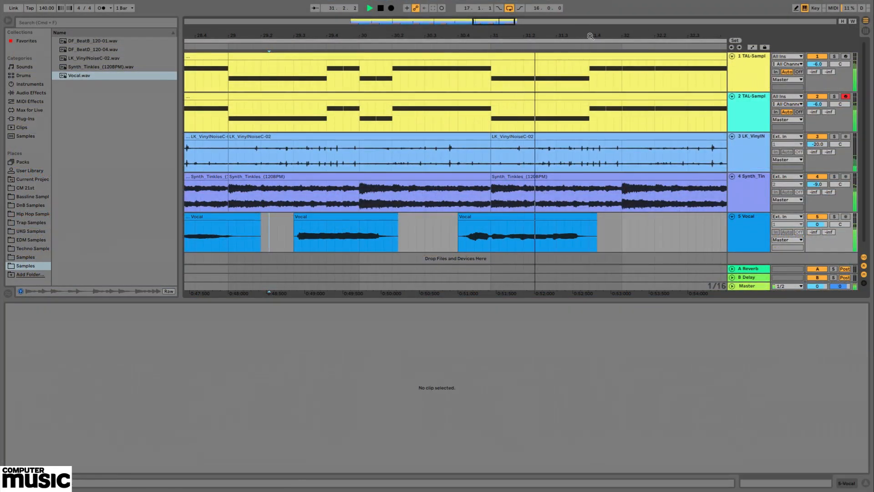
- Insert a MIDI track below the vocal track and load the Bass Engine CM plug-in on it
left_click_drag(591, 36, 606, 9)
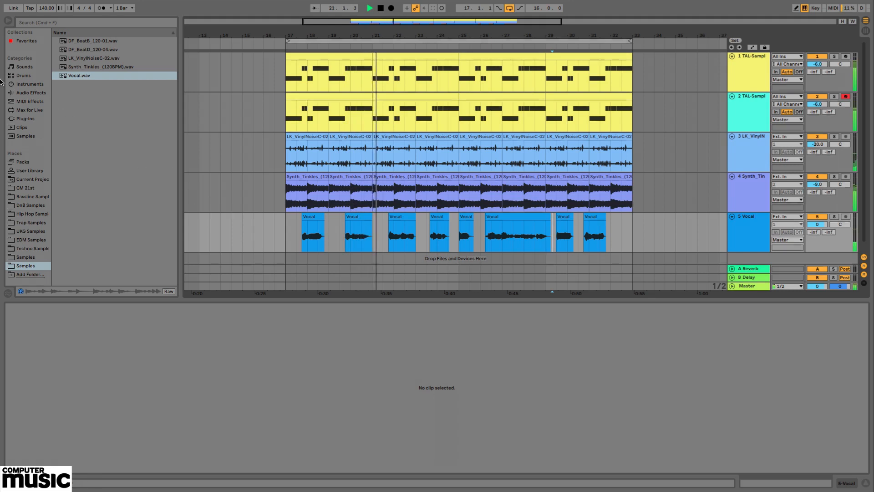
left_click(39, 119)
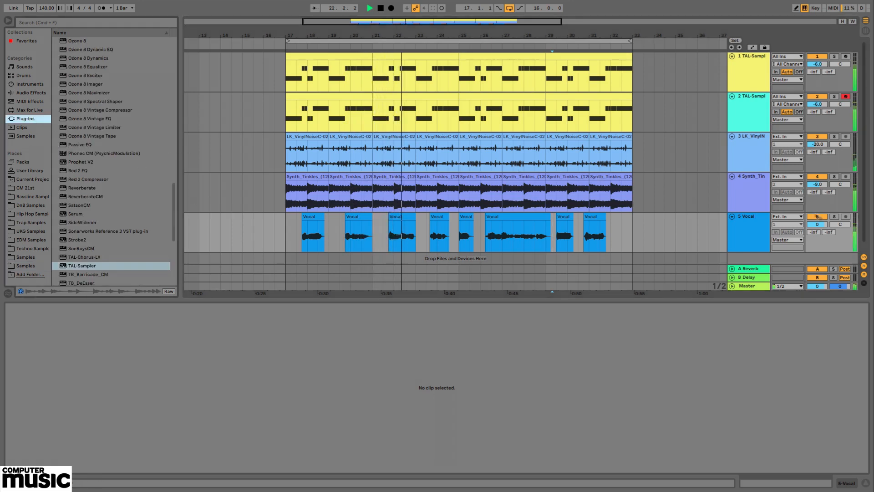
right_click(756, 227)
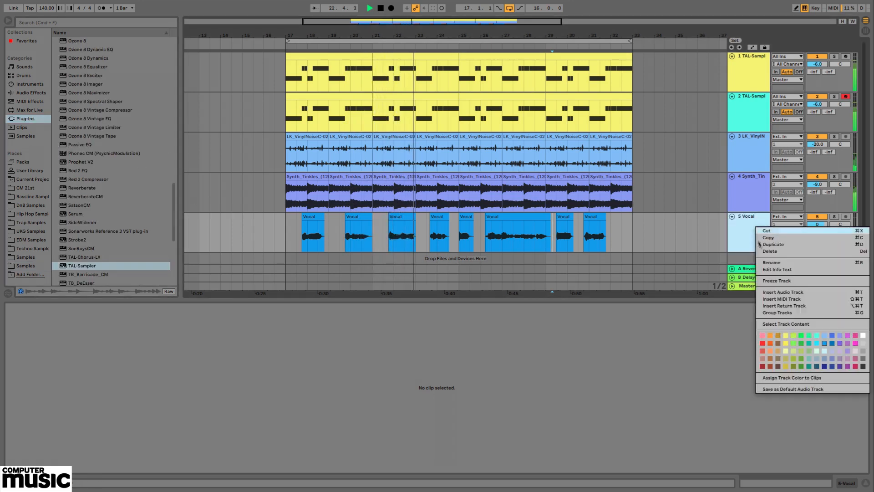
left_click(779, 299)
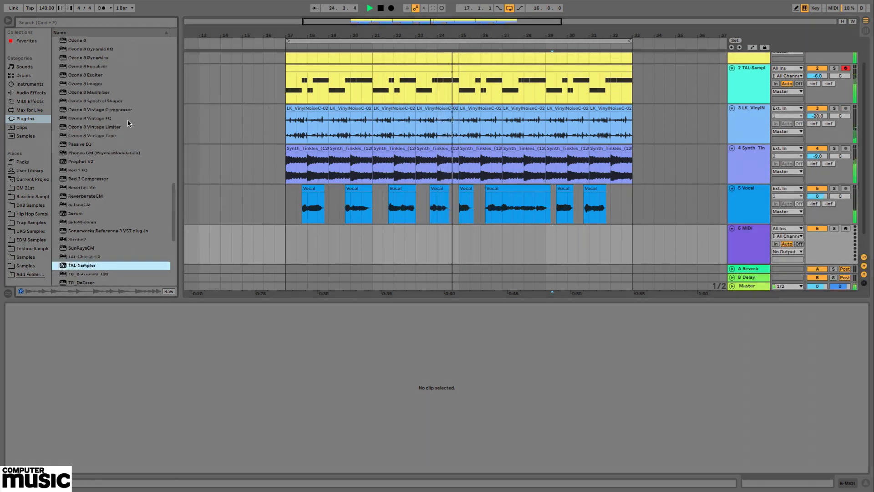
scroll(127, 122, "up", 15)
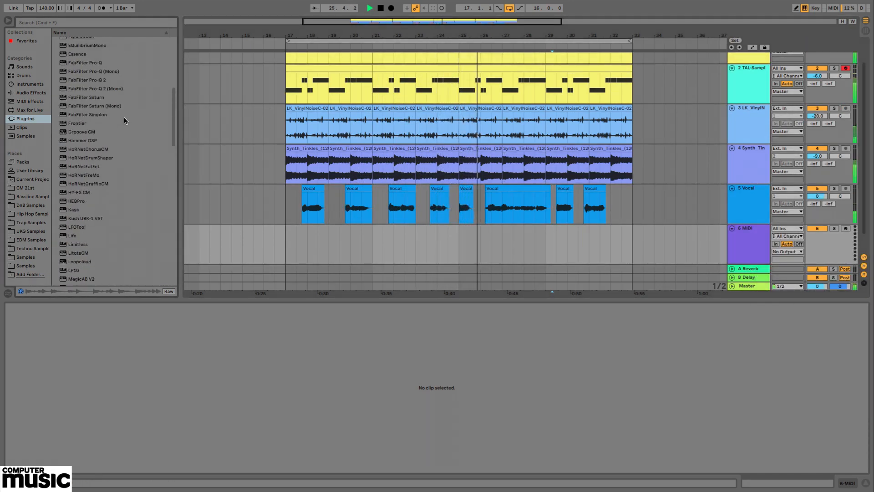
scroll(124, 117, "up", 5)
left_click_drag(65, 86, 733, 247)
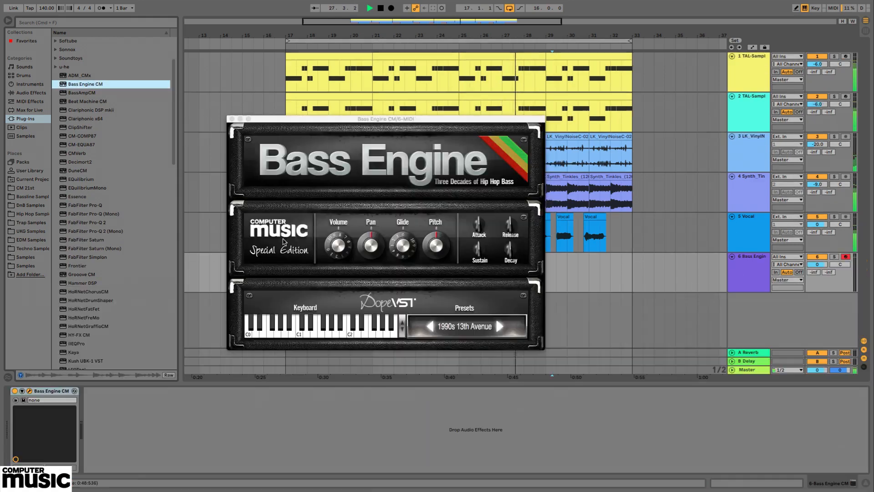
- Choose the 2010s 808 Clinical preset in Bass Engine CM and close the plug-in window
left_click(482, 329)
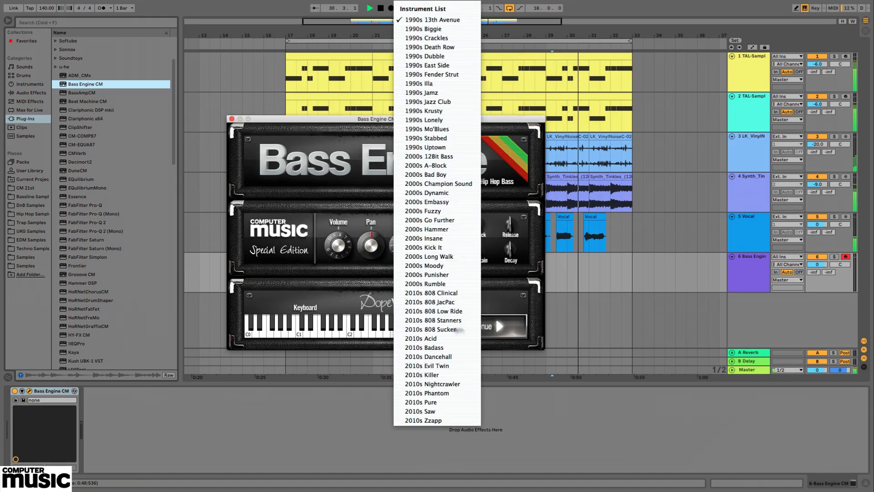
left_click(480, 294)
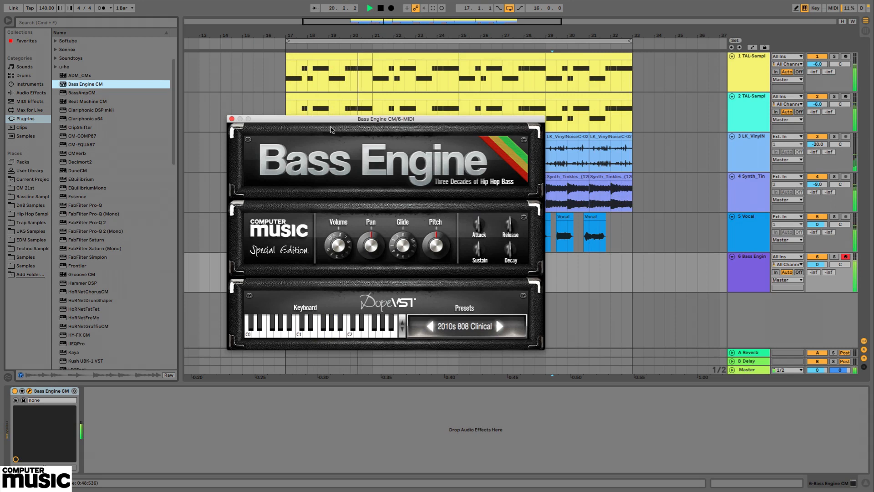
left_click(233, 120)
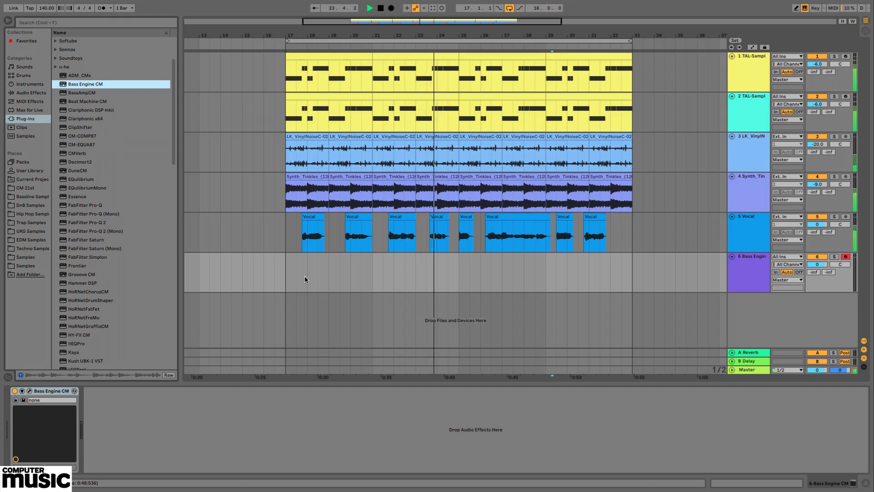
- Create an empty two-bar MIDI clip on the Bass Engine track, from bar 17 to bar 19
left_click_drag(293, 277, 322, 281)
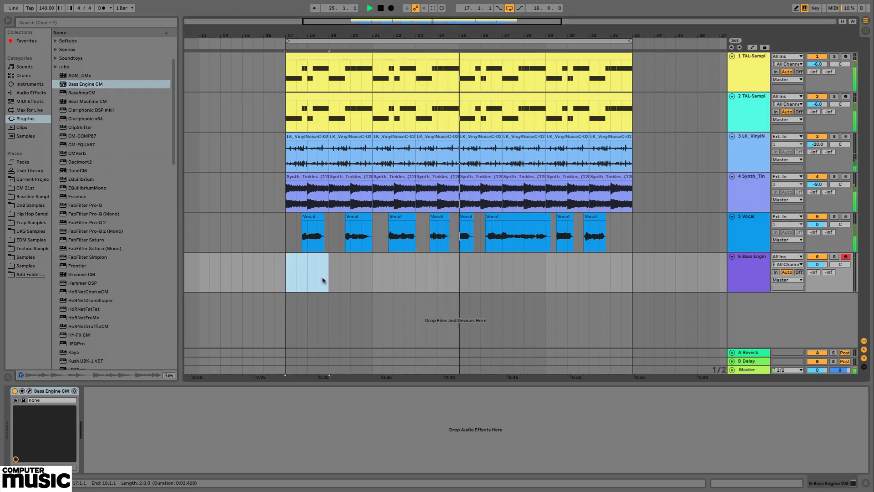
right_click(316, 277)
left_click(342, 344)
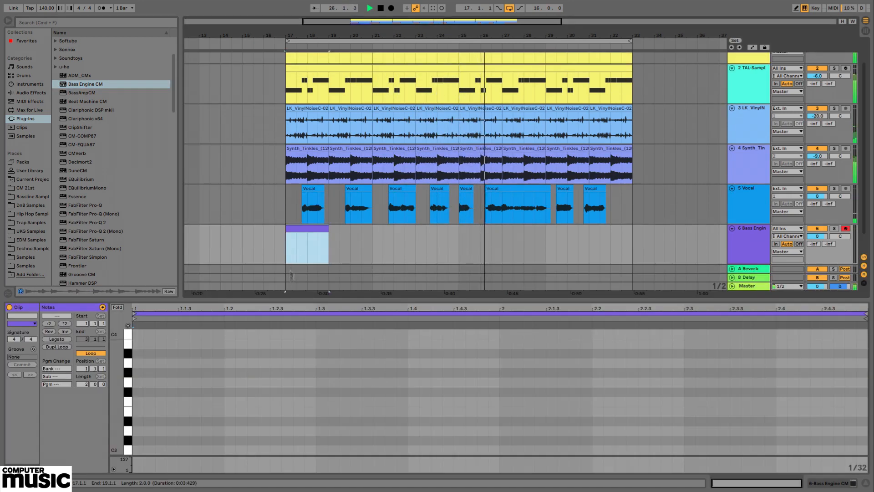
- Audition the low E0 note of the bass sound in the new clip's note editor
left_click(149, 409)
scroll(149, 409, "down", 1)
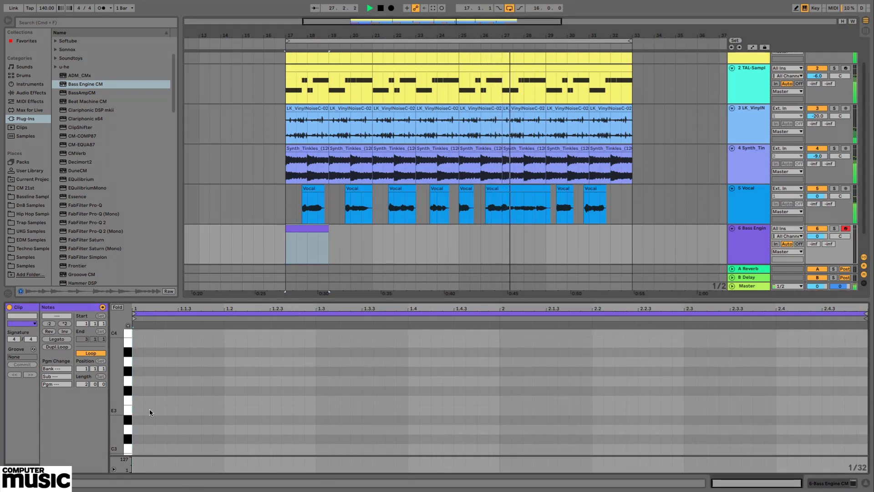
scroll(149, 409, "down", 2)
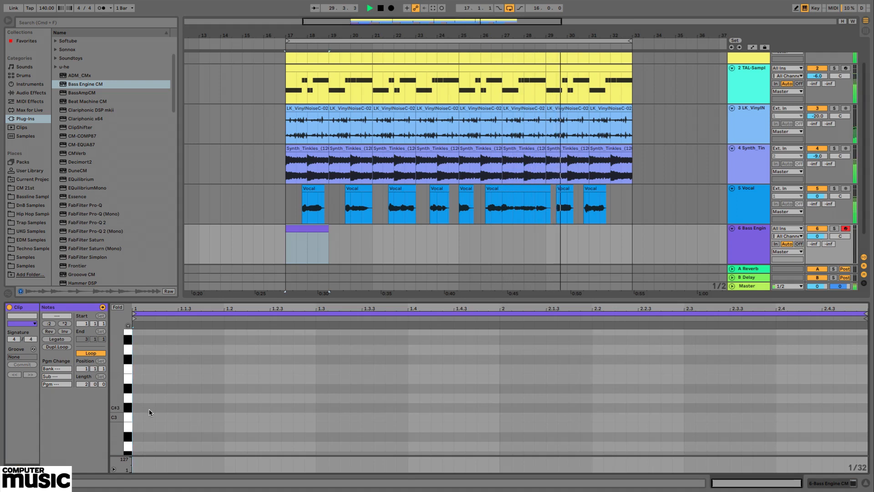
scroll(148, 420, "down", 2)
scroll(148, 419, "down", 20)
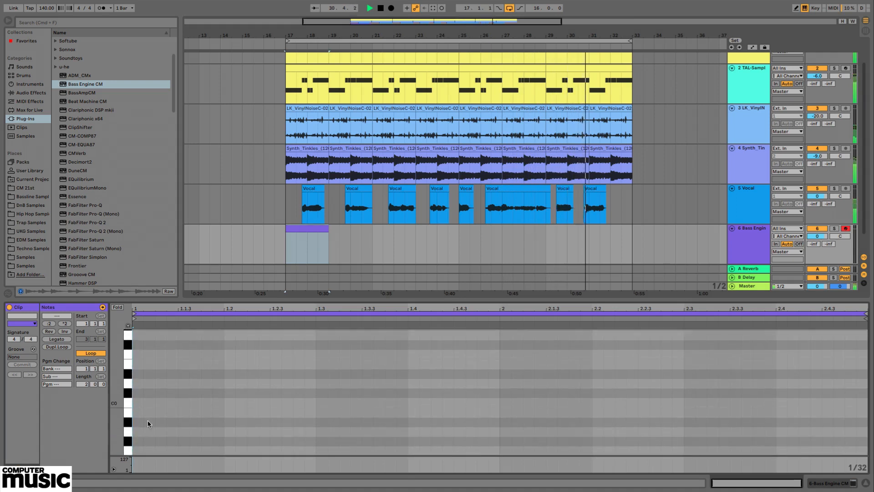
left_click(130, 366)
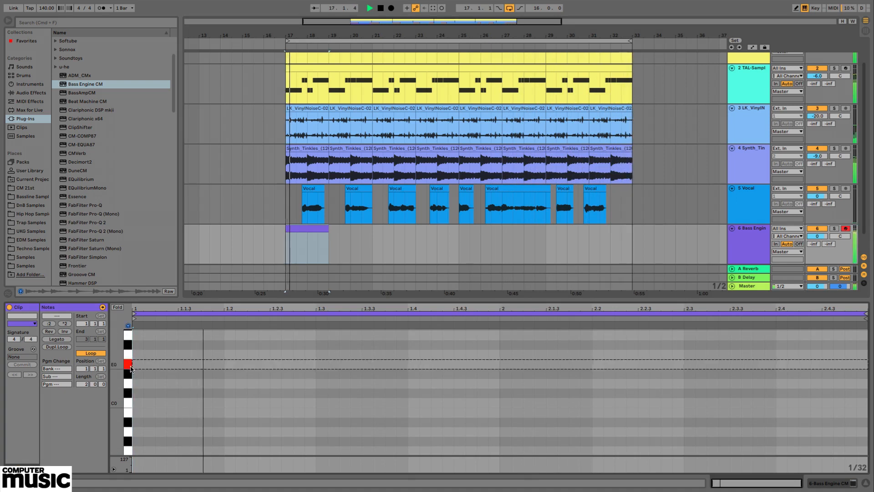
left_click(130, 366)
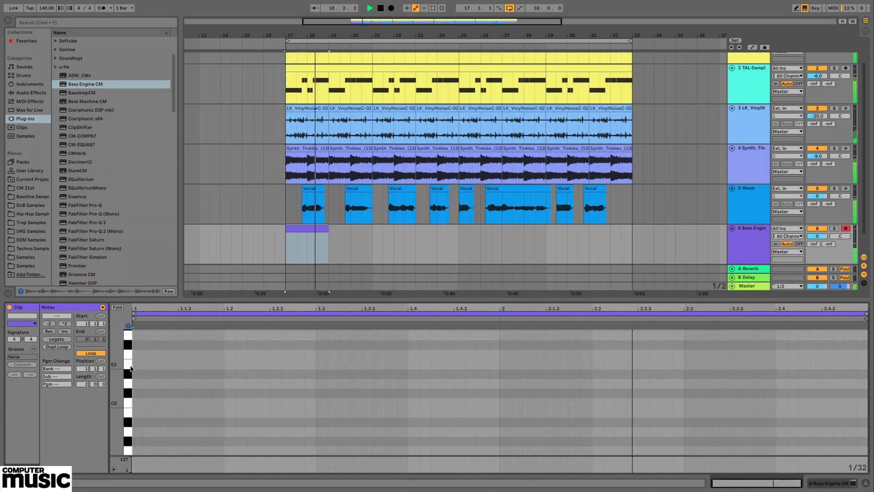
- Write two consecutive E0 notes, each one and a half beats long, from the bass clip's start and play them back from bar 17
left_click(130, 366)
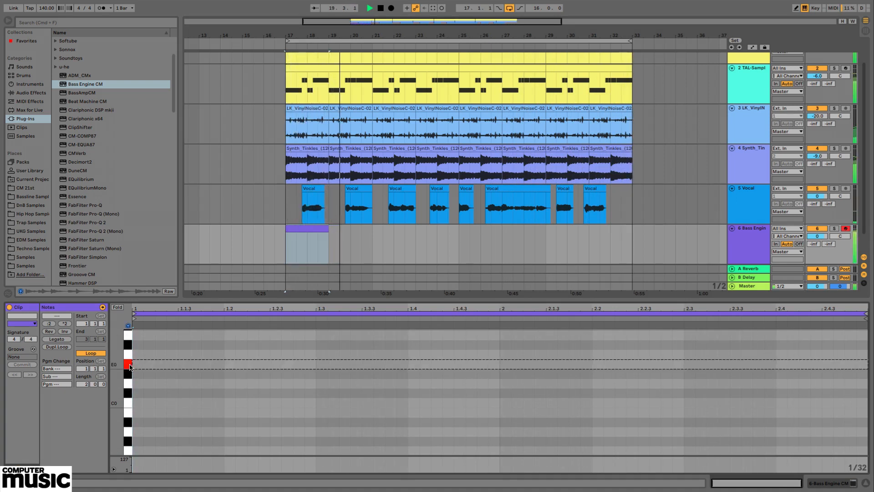
double_click(136, 365)
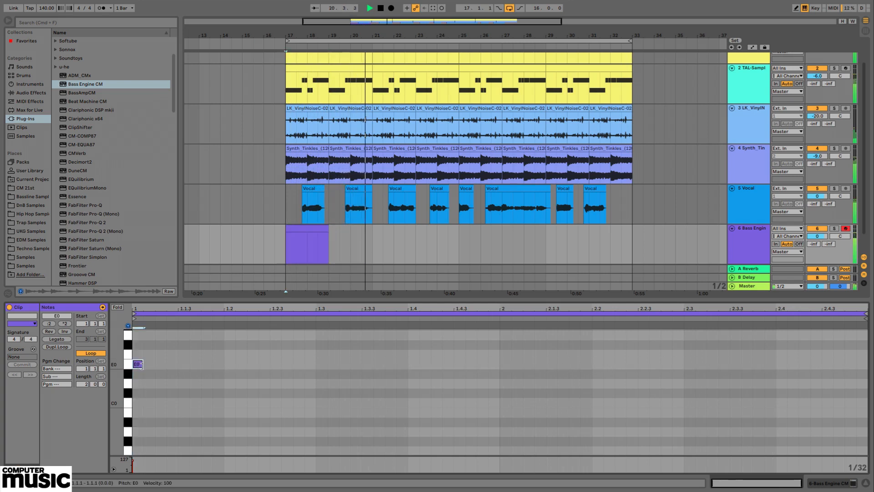
left_click_drag(141, 365, 270, 366)
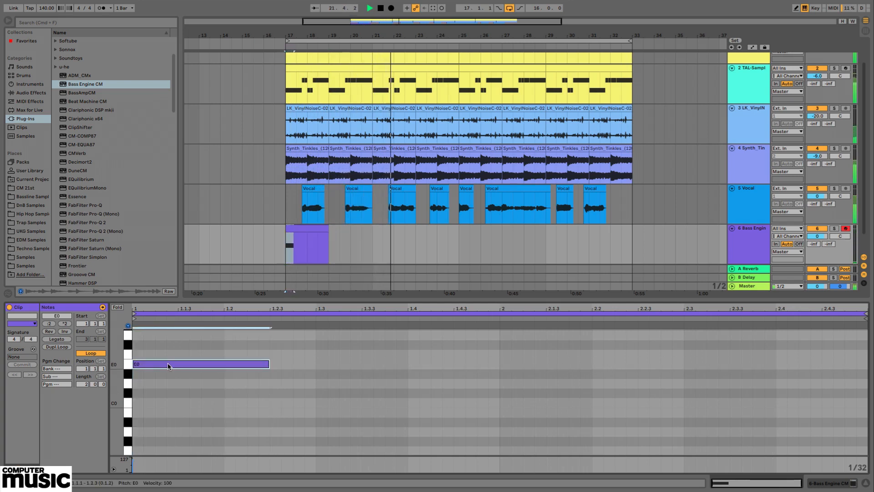
left_click_drag(167, 364, 303, 364)
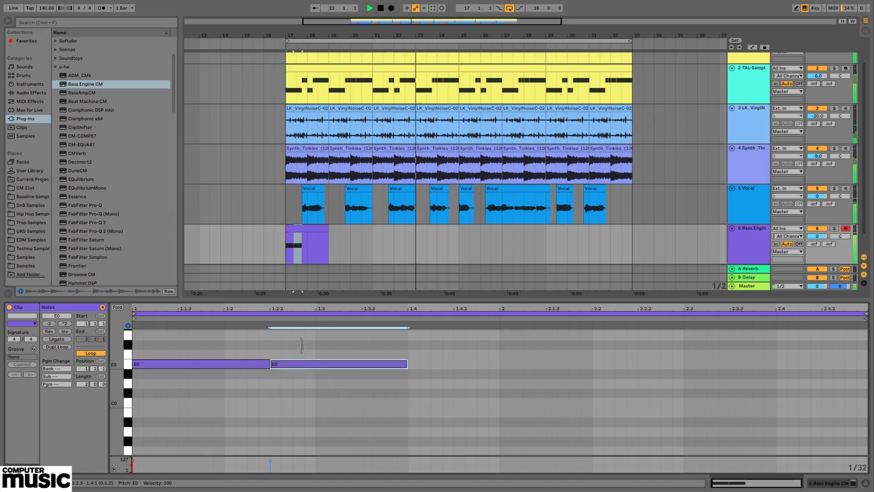
left_click(287, 256)
key("space")
key("space")
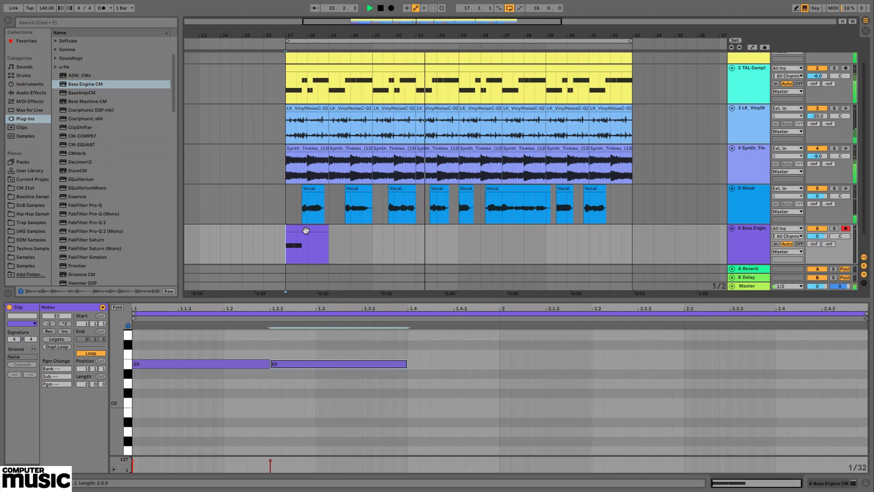
- Copy the two-bar bass clip to bar 19 and add a one-beat E1 note on the copy's final beat
left_click_drag(305, 230, 352, 229)
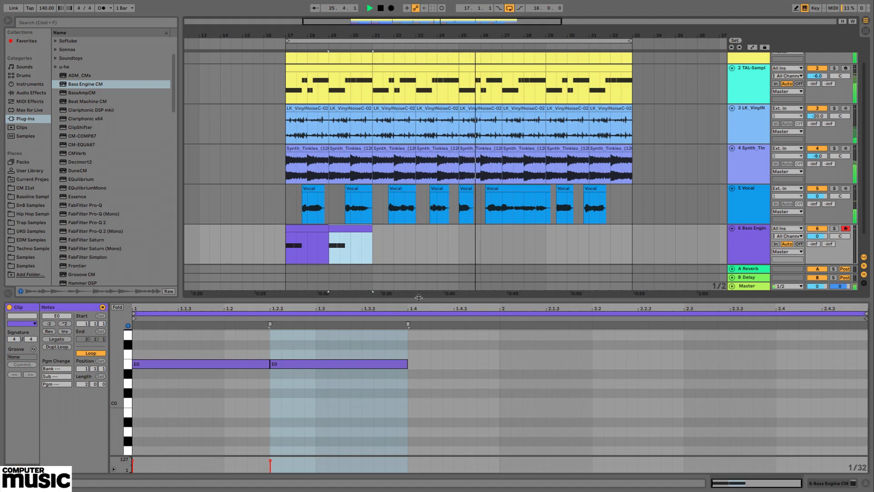
left_click_drag(299, 364, 780, 334)
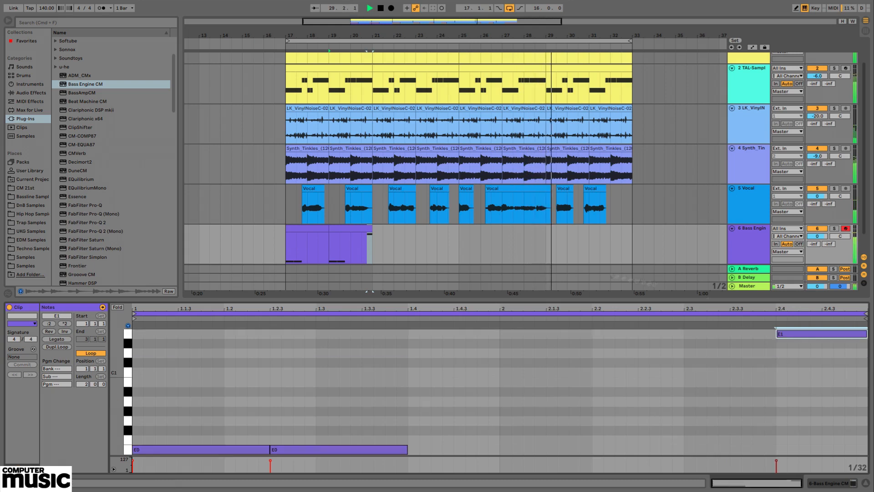
key("super+z")
key("space")
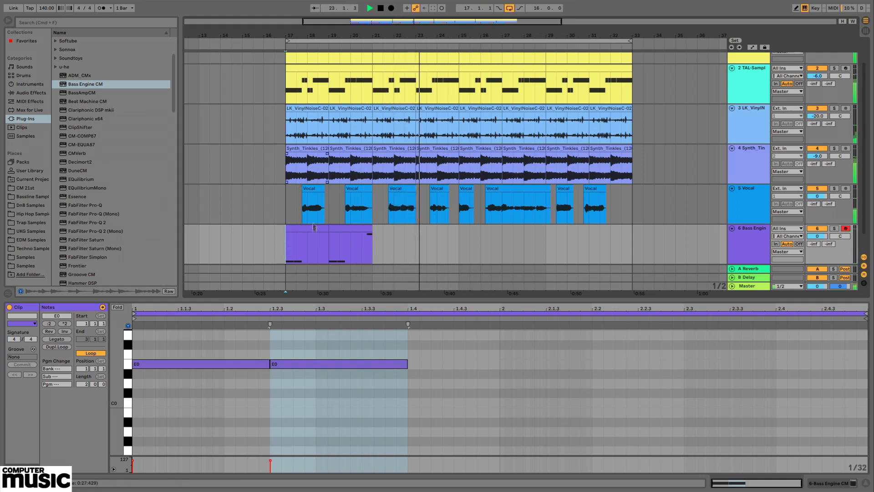
- Duplicate the pair of bass clips three times so the bassline fills bars 17 to 33
left_click(350, 229, "shift")
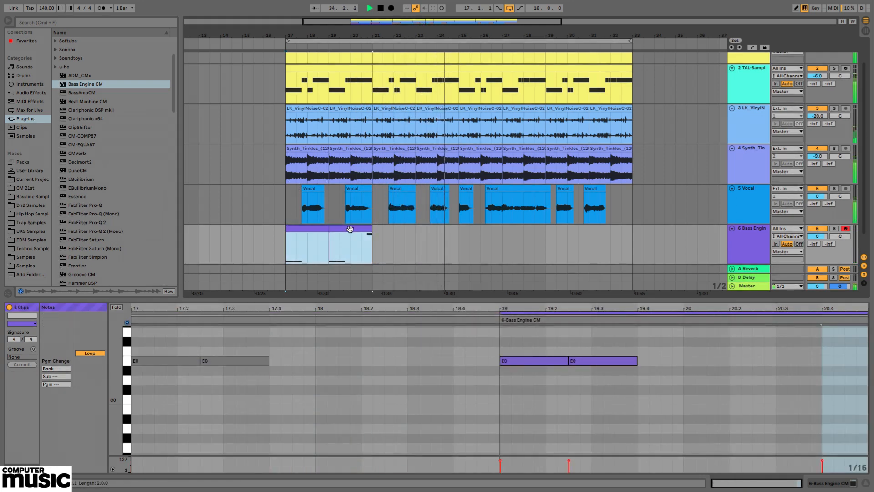
key("super+d")
key("super+d")
key("super+d")
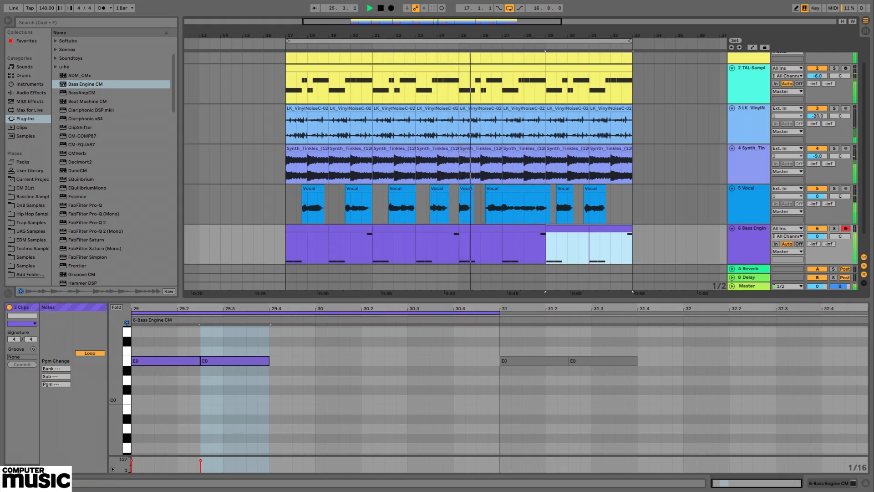
- Lower the Bass Engine track's volume to -4.0 dB and hide the clip detail view
left_click(822, 237)
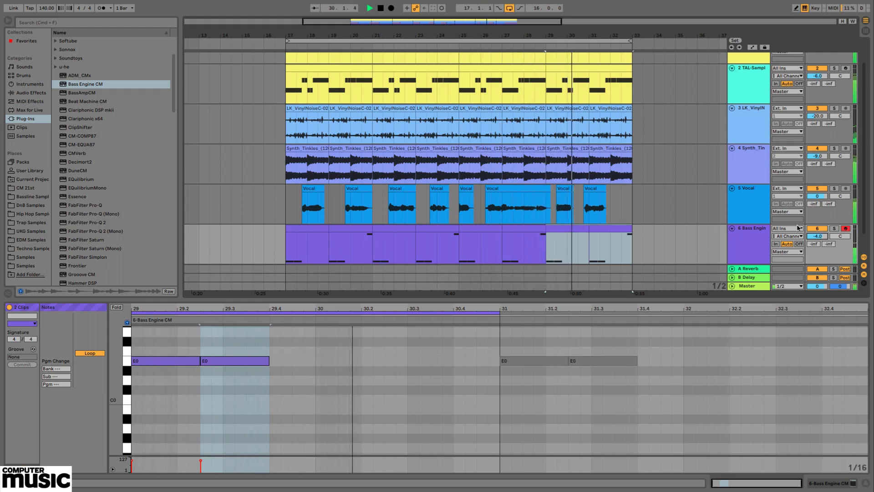
key("super+alt+l")
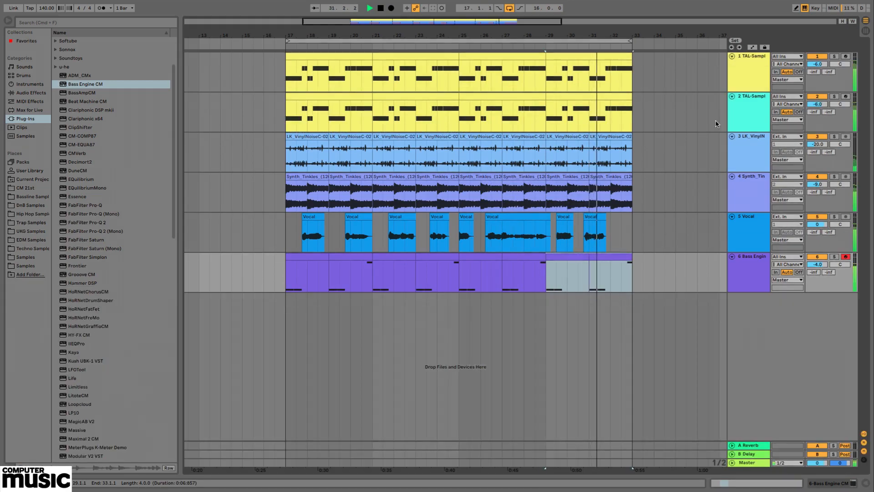